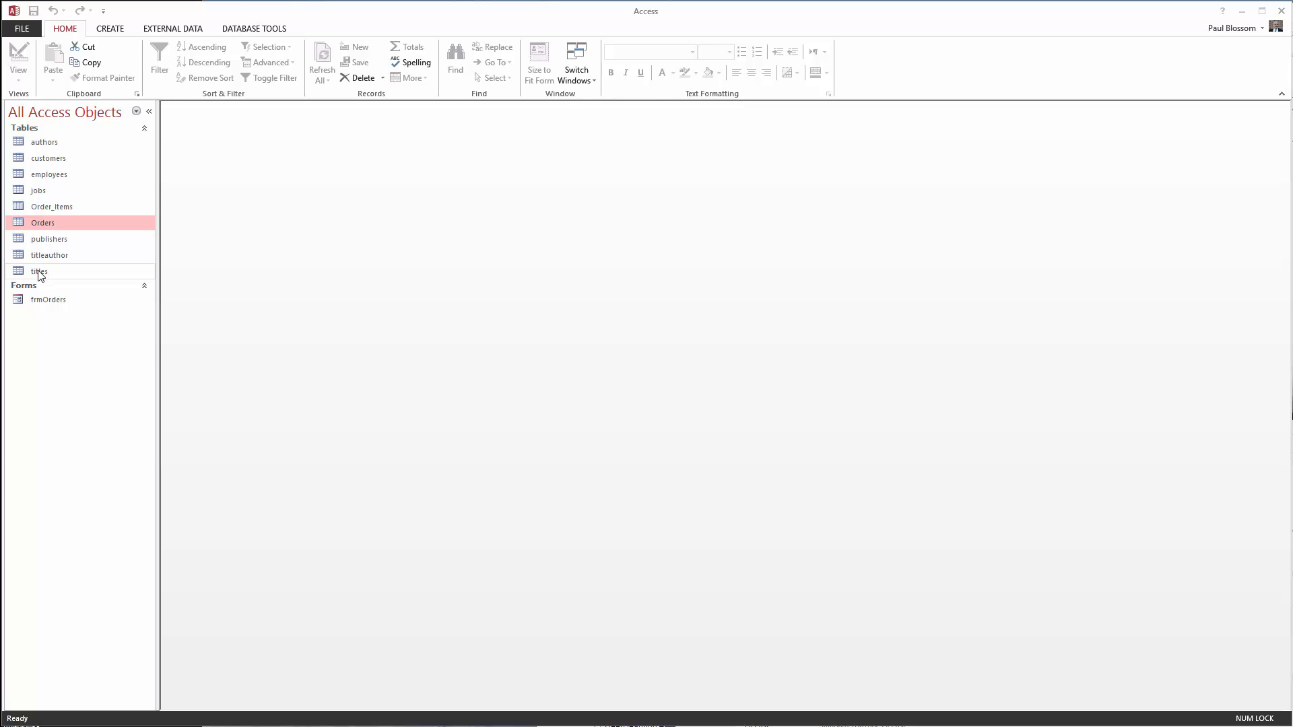
Create a form from the titles table and enlarge its window so it extends well below the fields.
{"action": "left_click", "coordinate": [40, 272]}
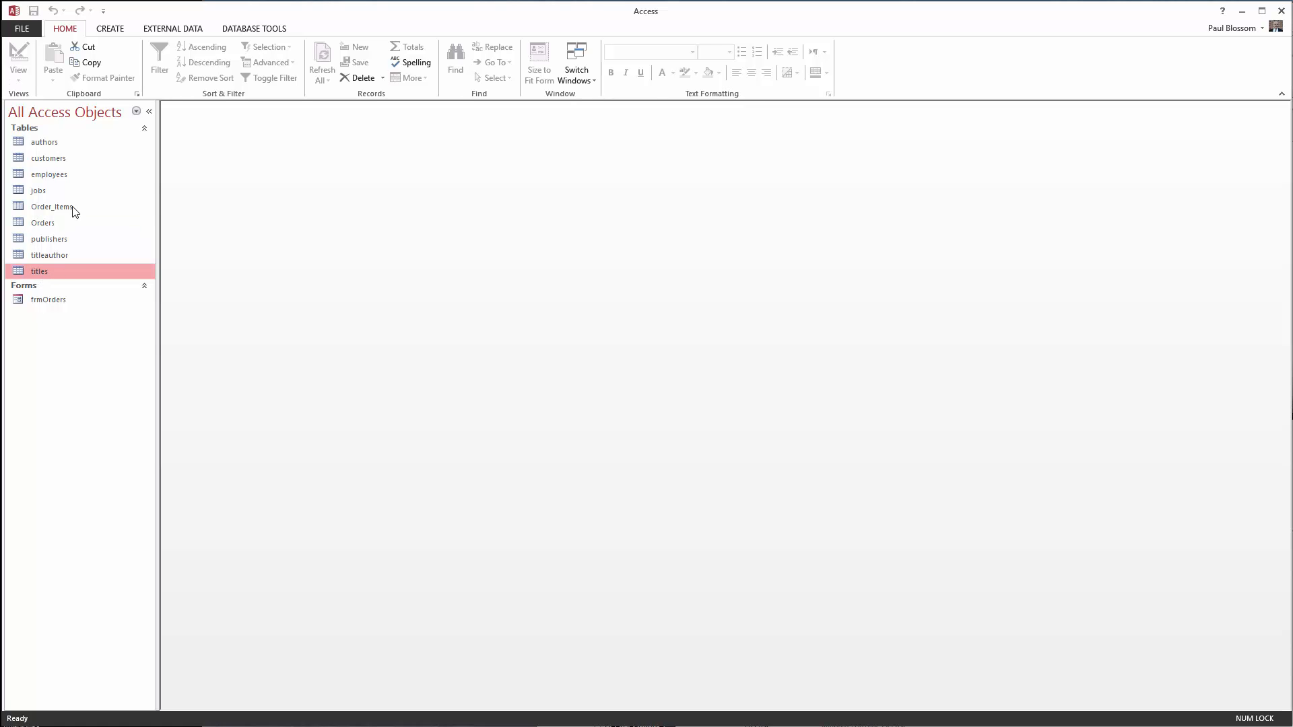
{"action": "left_click", "coordinate": [111, 30]}
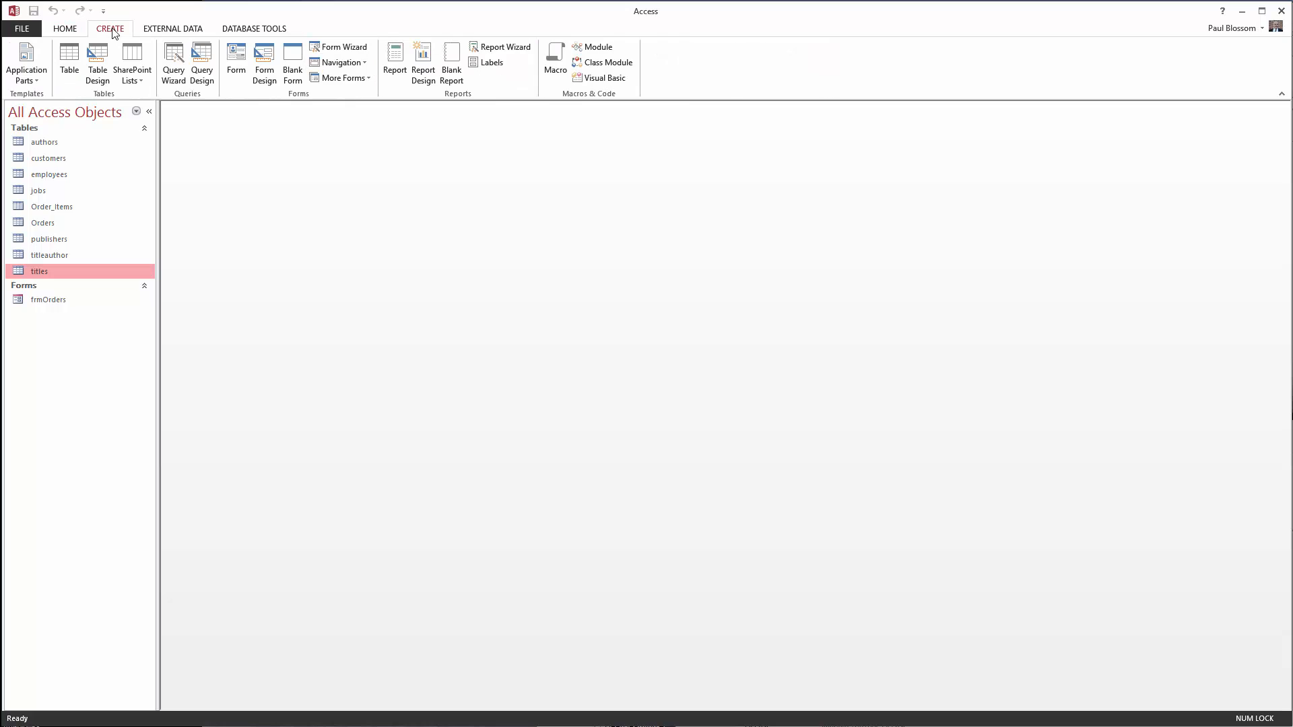
{"action": "left_click", "coordinate": [237, 64]}
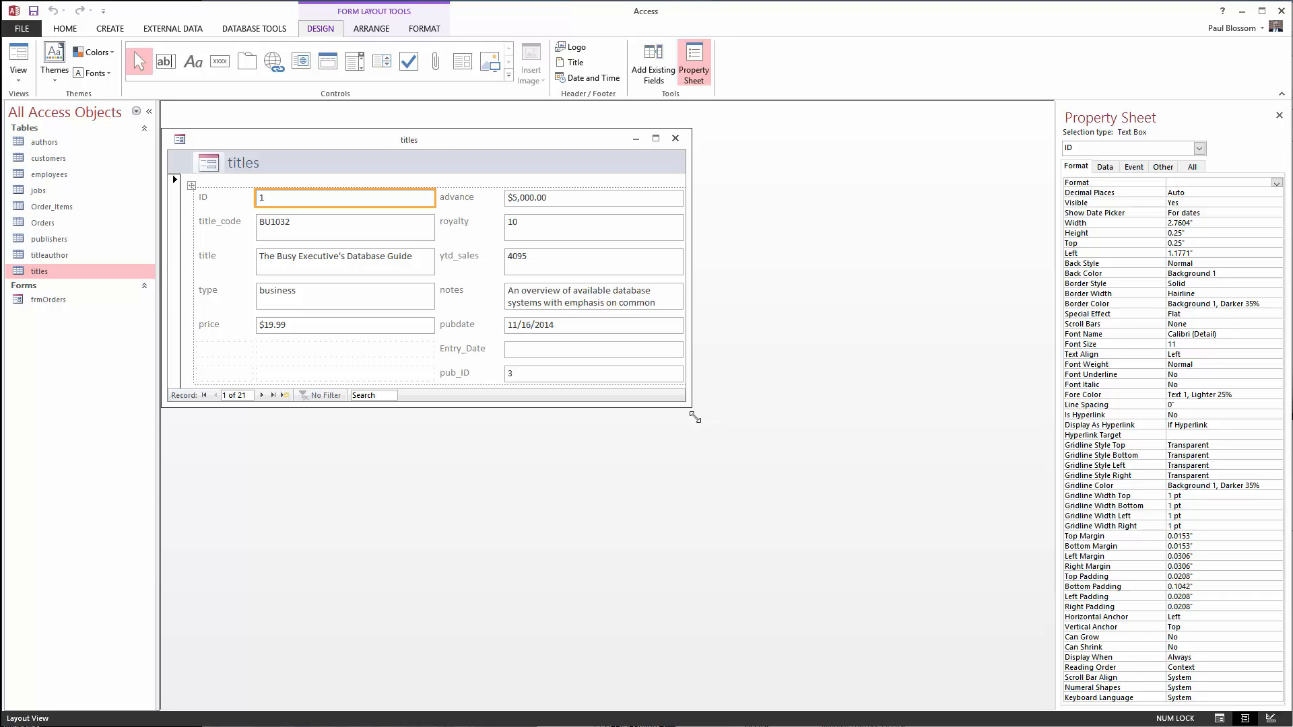
{"action": "left_click_drag", "start_coordinate": [691, 408], "coordinate": [747, 679]}
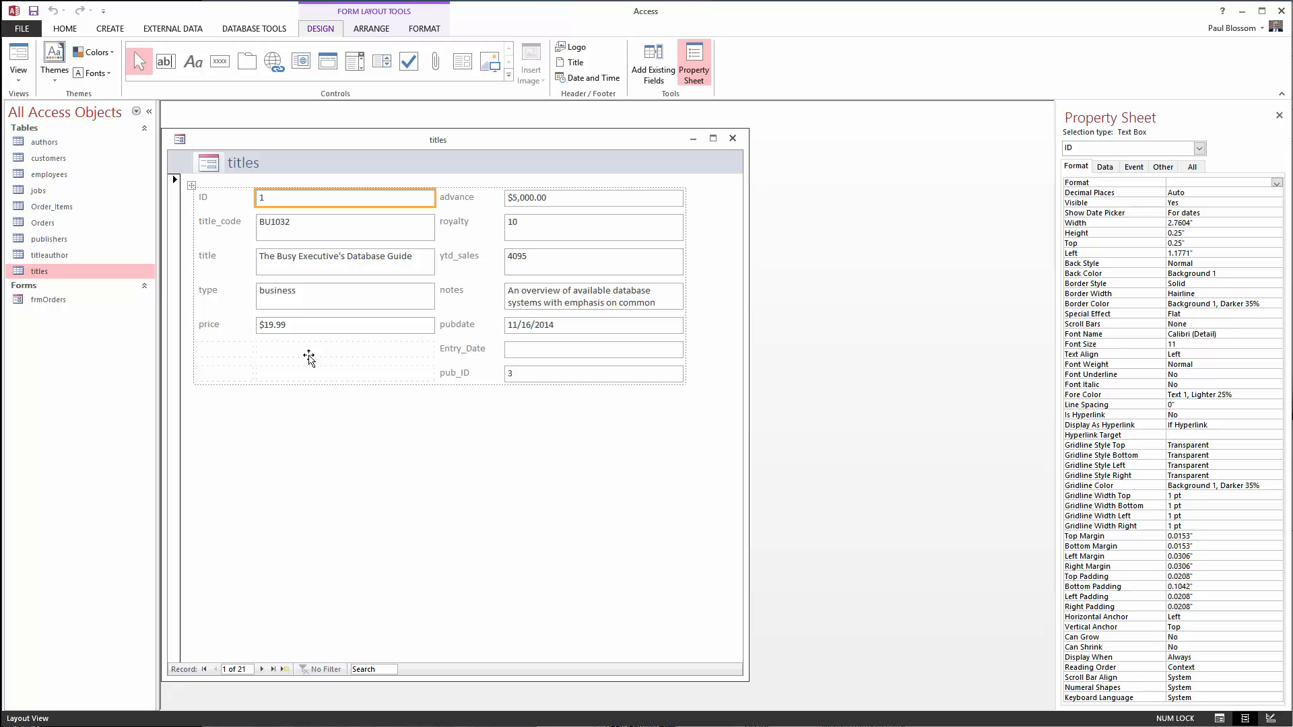
Save the new titles form as frmTitles.
{"action": "right_click", "coordinate": [386, 147]}
{"action": "left_click", "coordinate": [415, 160]}
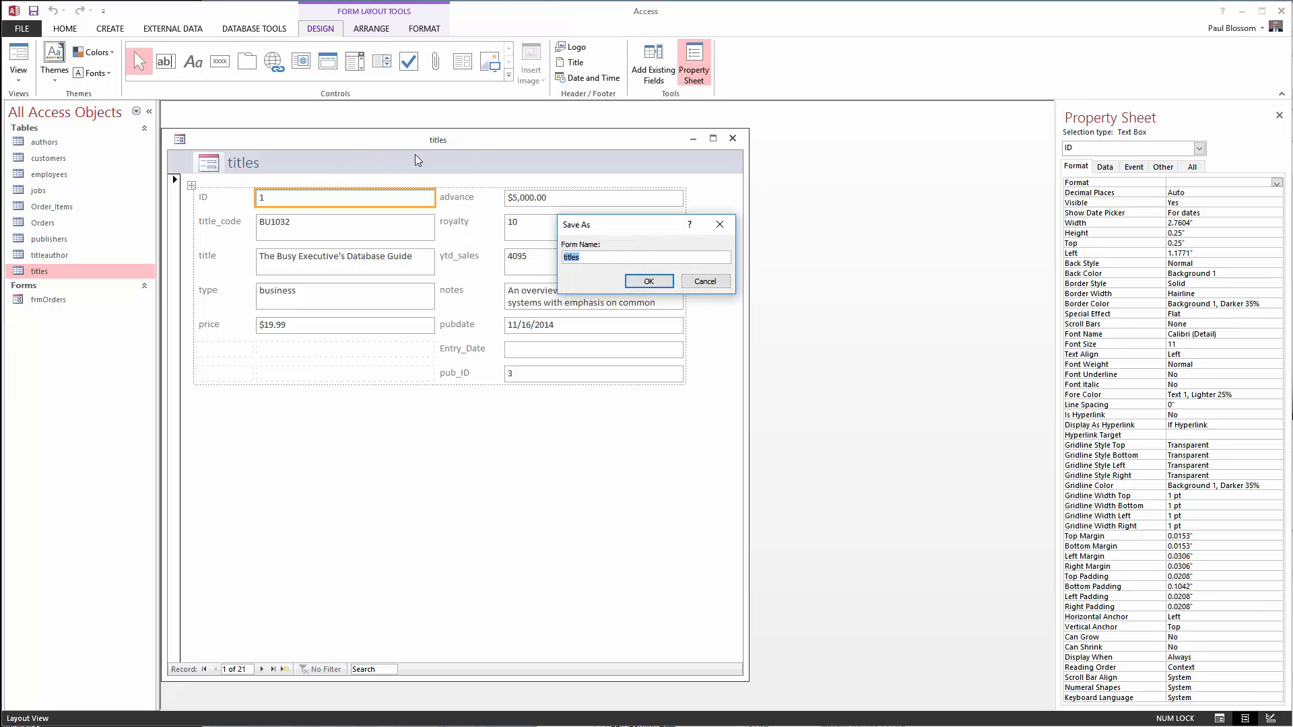
{"action": "left_click", "coordinate": [595, 258]}
{"action": "type", "text": "frm"}
{"action": "key", "text": "Delete"}
{"action": "type", "text": "T"}
{"action": "key", "text": "Return"}
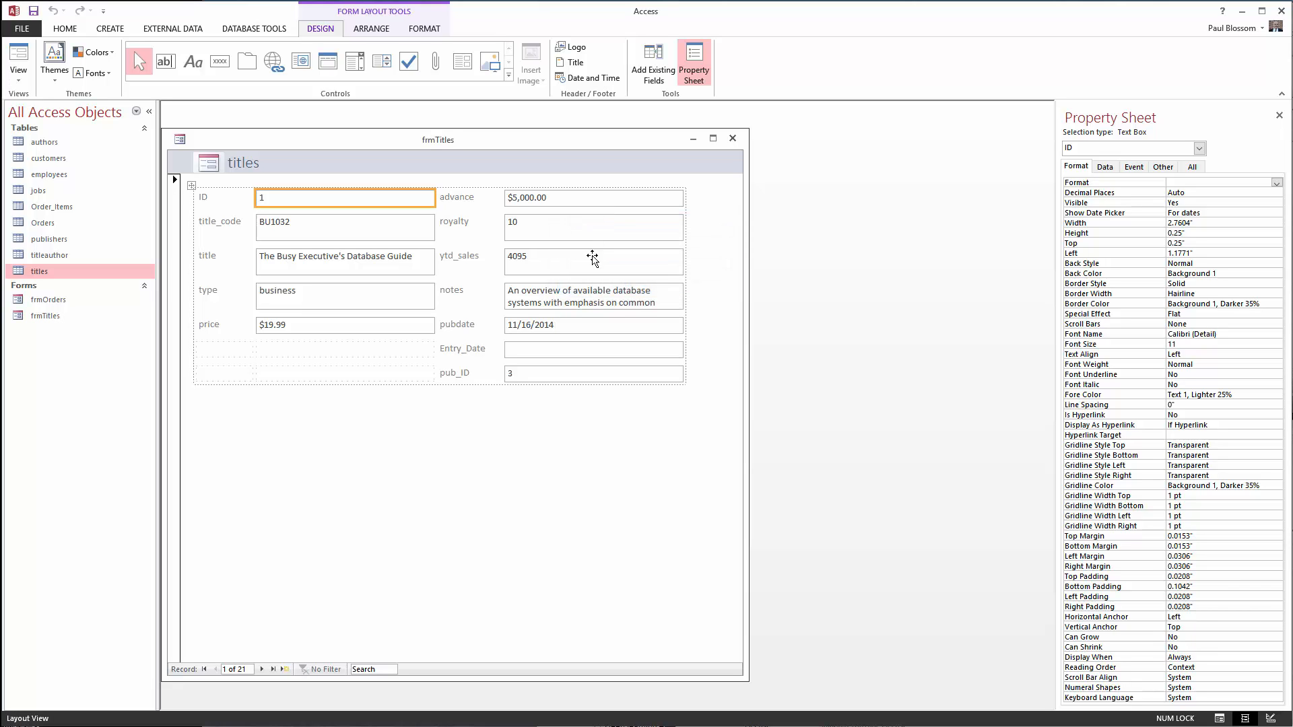
Open frmTitles in Design View and change the pub_ID text box to a combo box.
{"action": "right_click", "coordinate": [370, 143]}
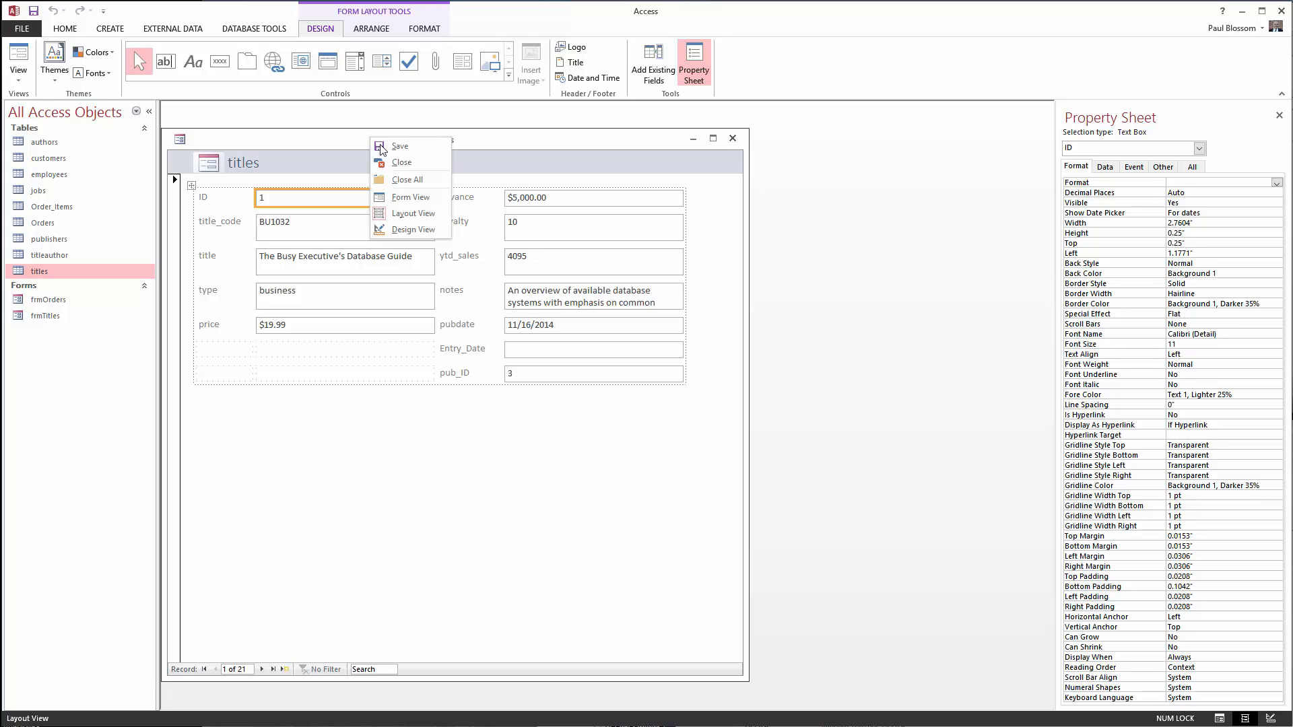
{"action": "left_click", "coordinate": [405, 230]}
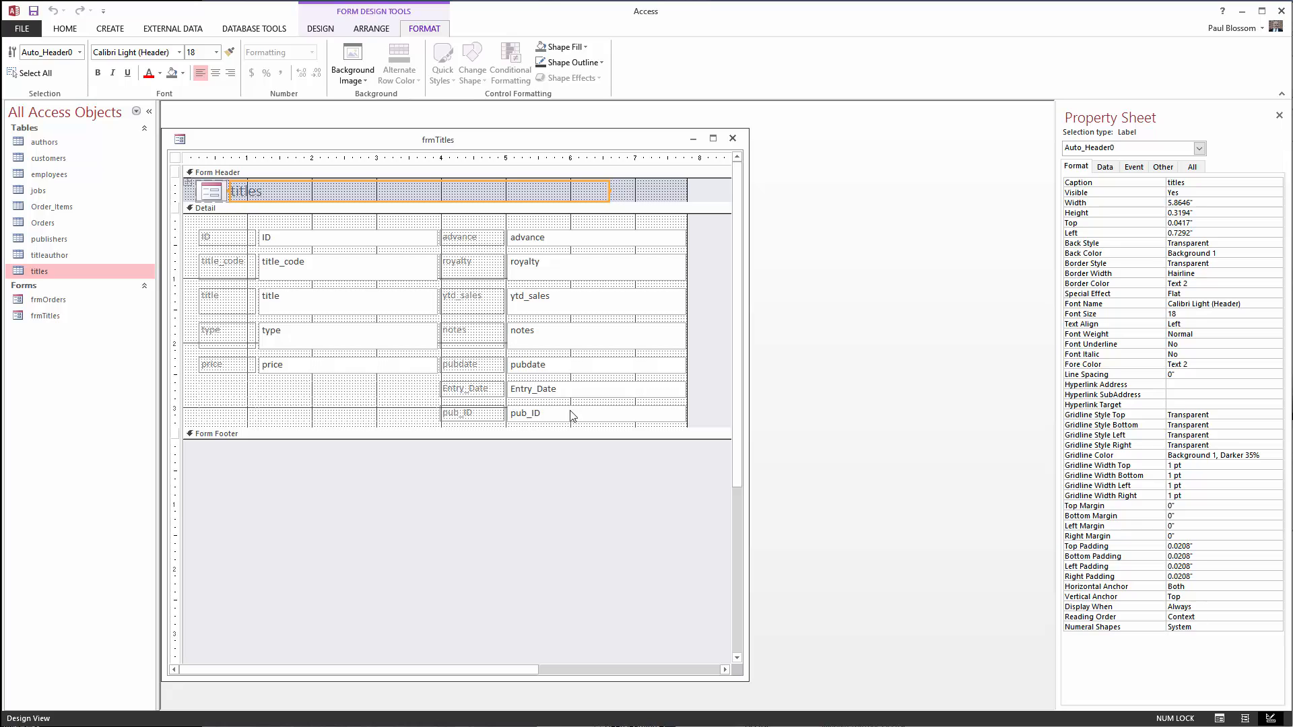
{"action": "left_click", "coordinate": [575, 418]}
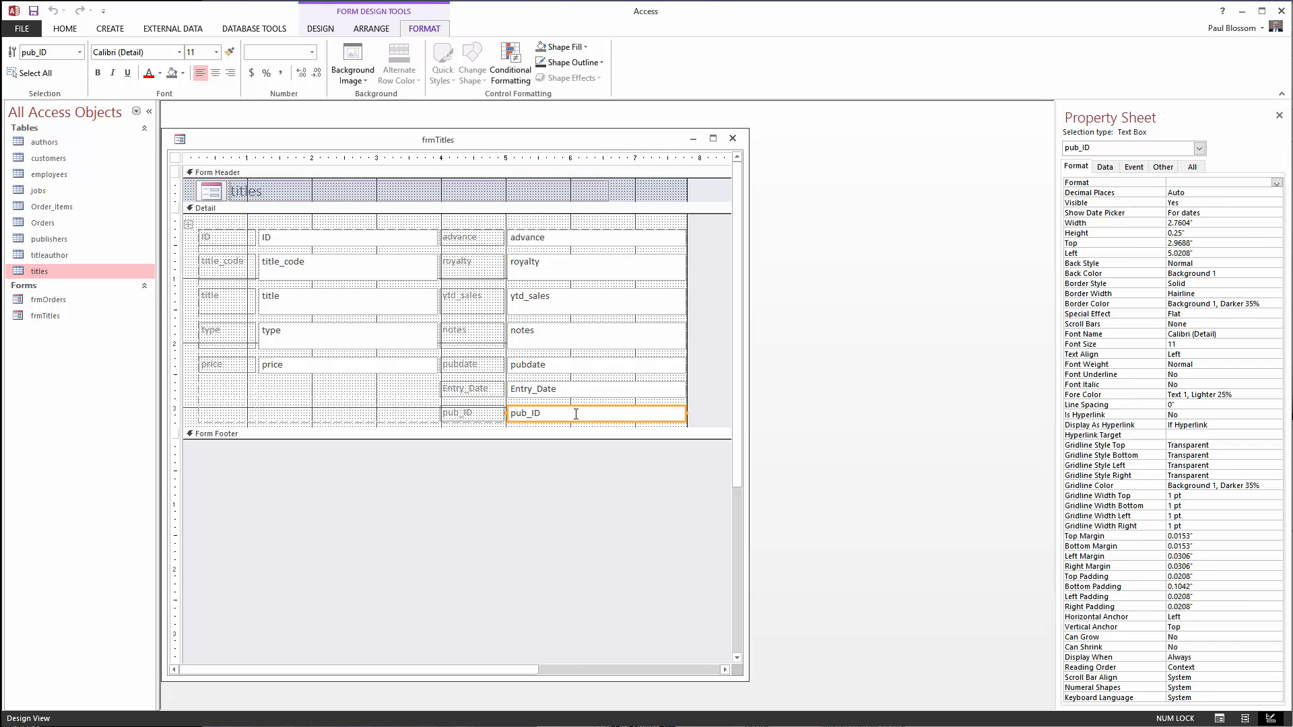
{"action": "right_click", "coordinate": [576, 415]}
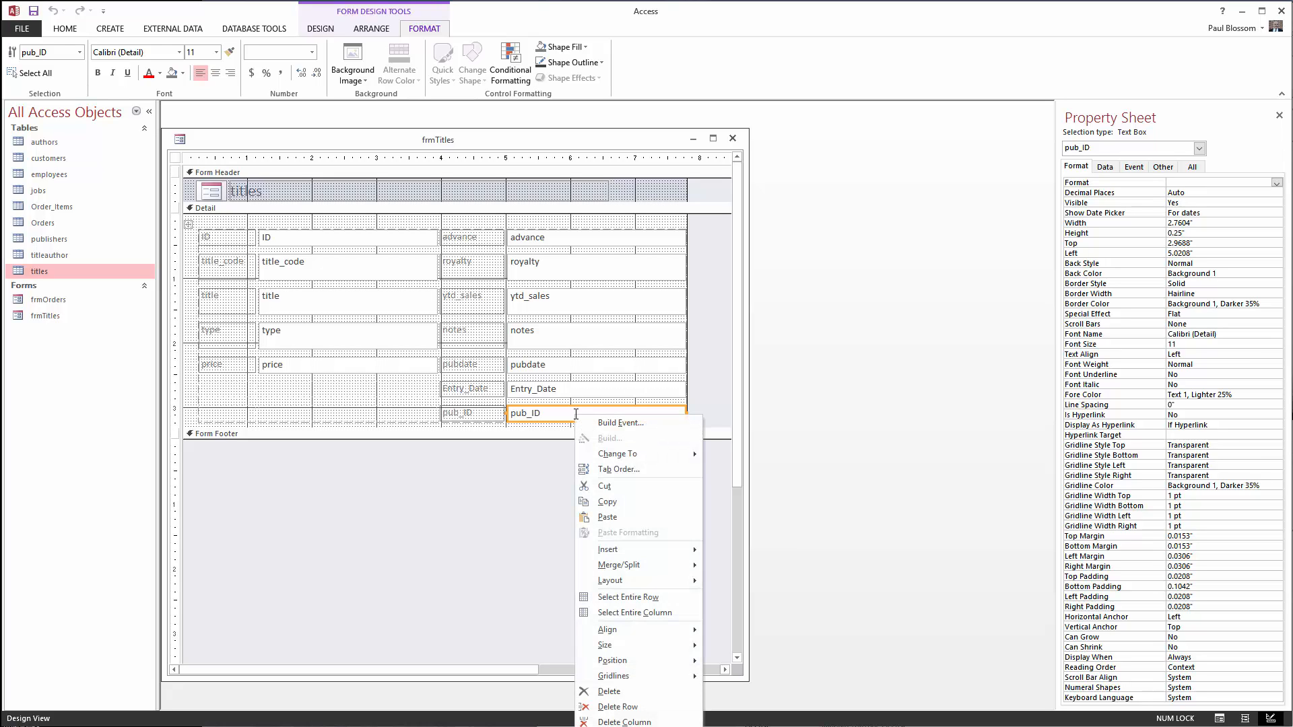
{"action": "mouse_move", "coordinate": [605, 455]}
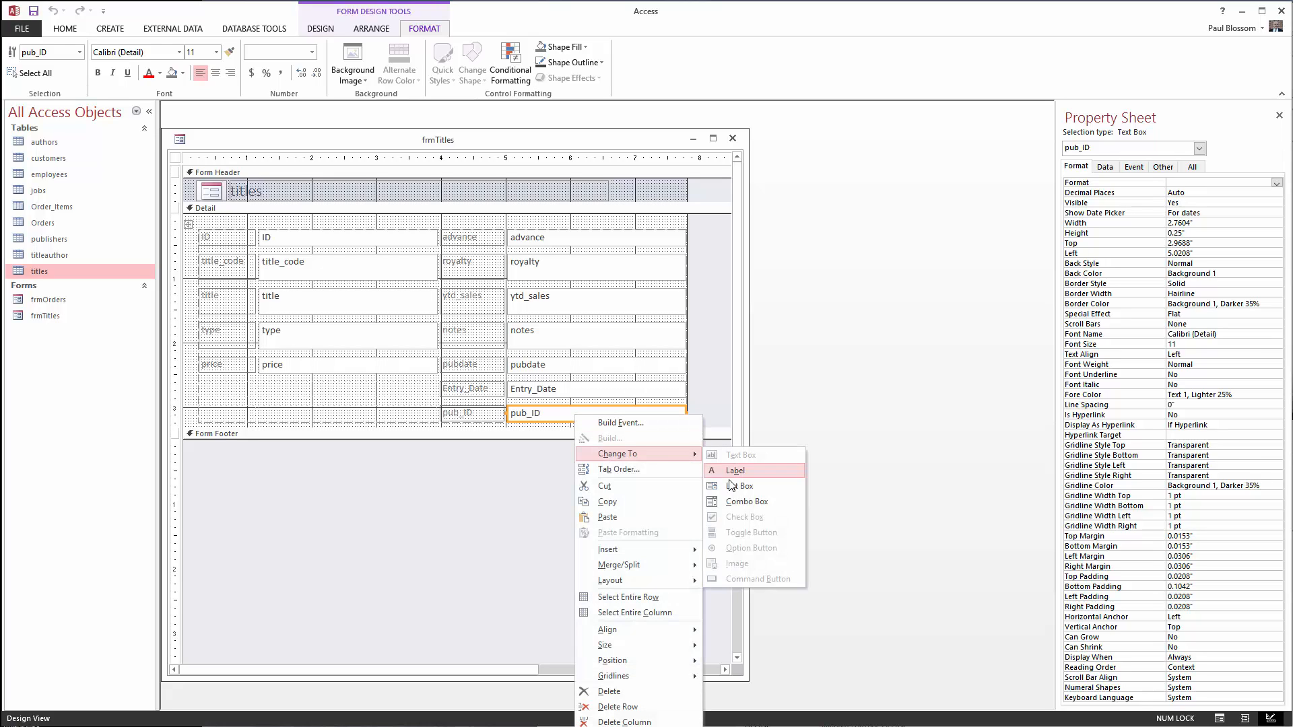
{"action": "left_click", "coordinate": [750, 507]}
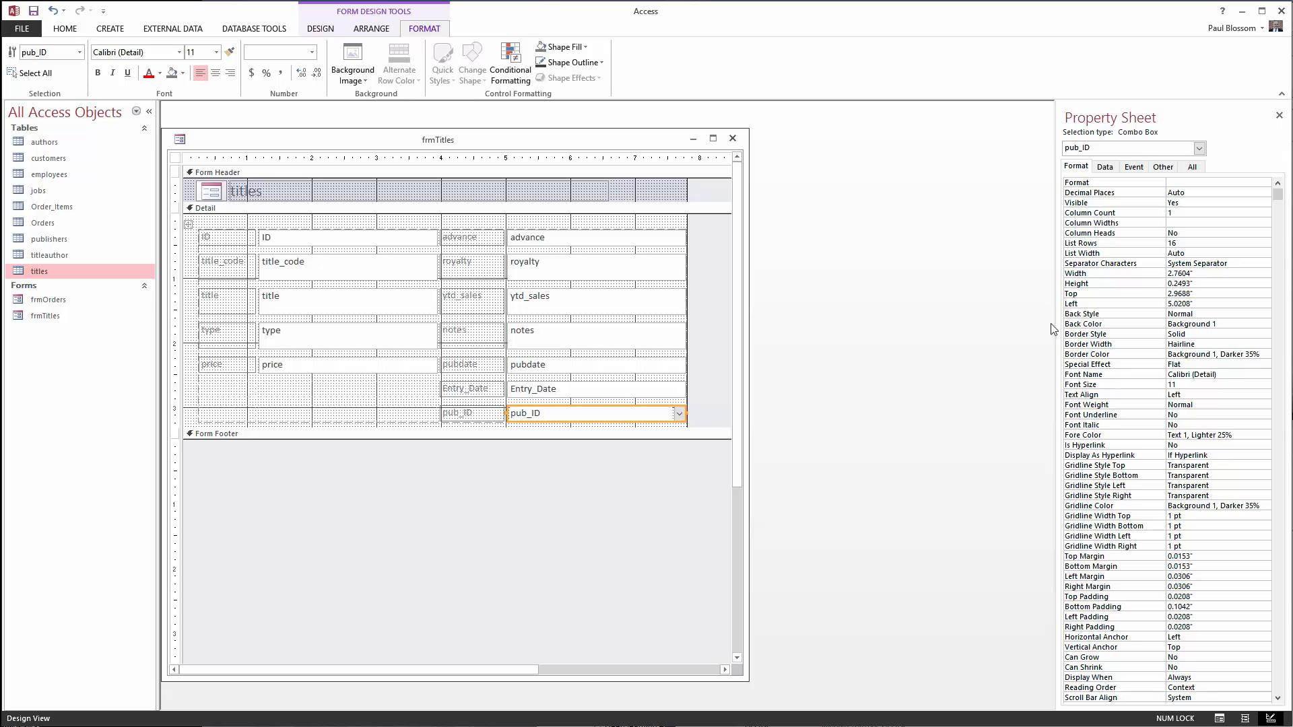
Set the pub_ID combo box's Row Source to the publishers table.
{"action": "left_click", "coordinate": [1105, 167]}
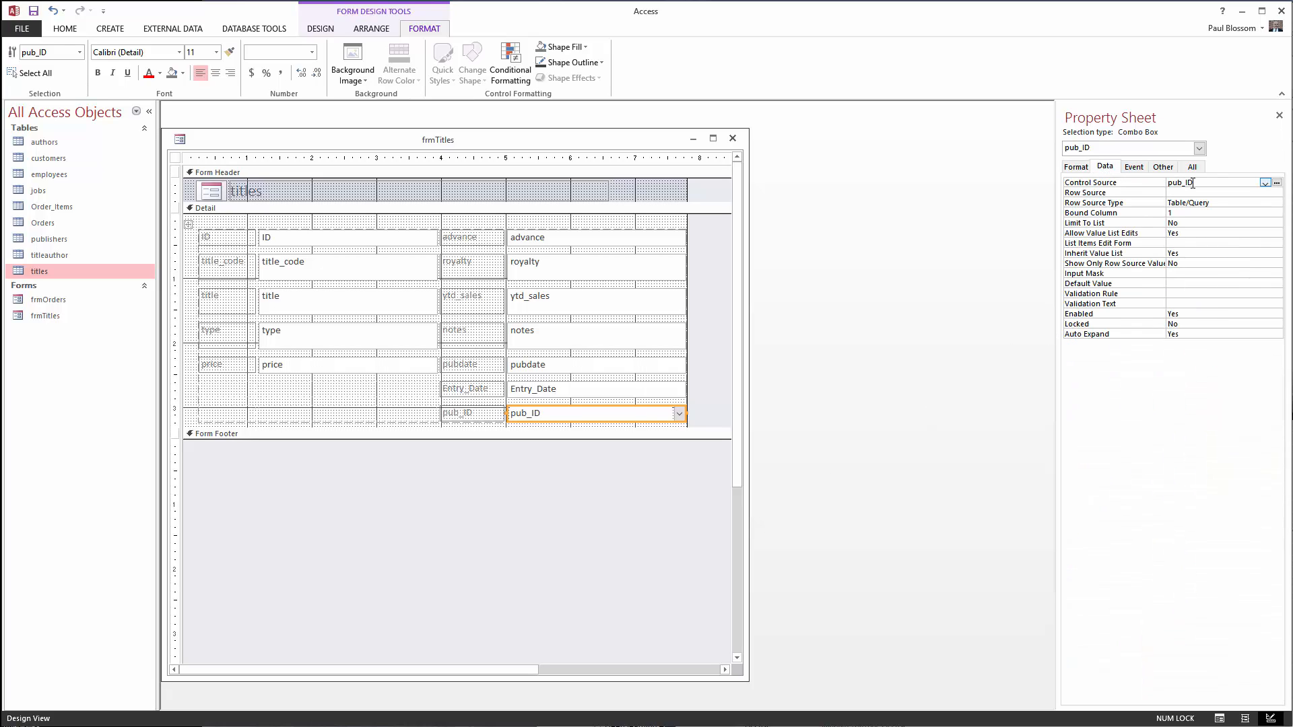
{"action": "left_click", "coordinate": [1228, 192]}
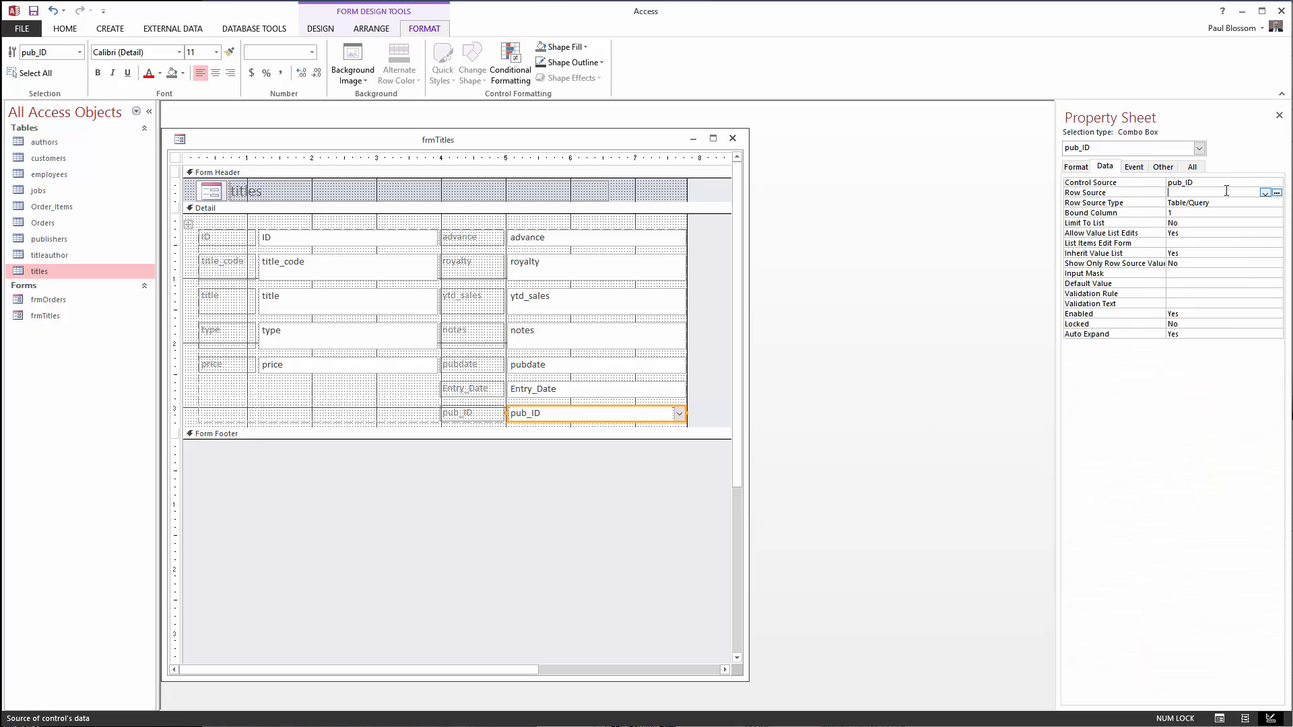
{"action": "left_click", "coordinate": [1266, 193]}
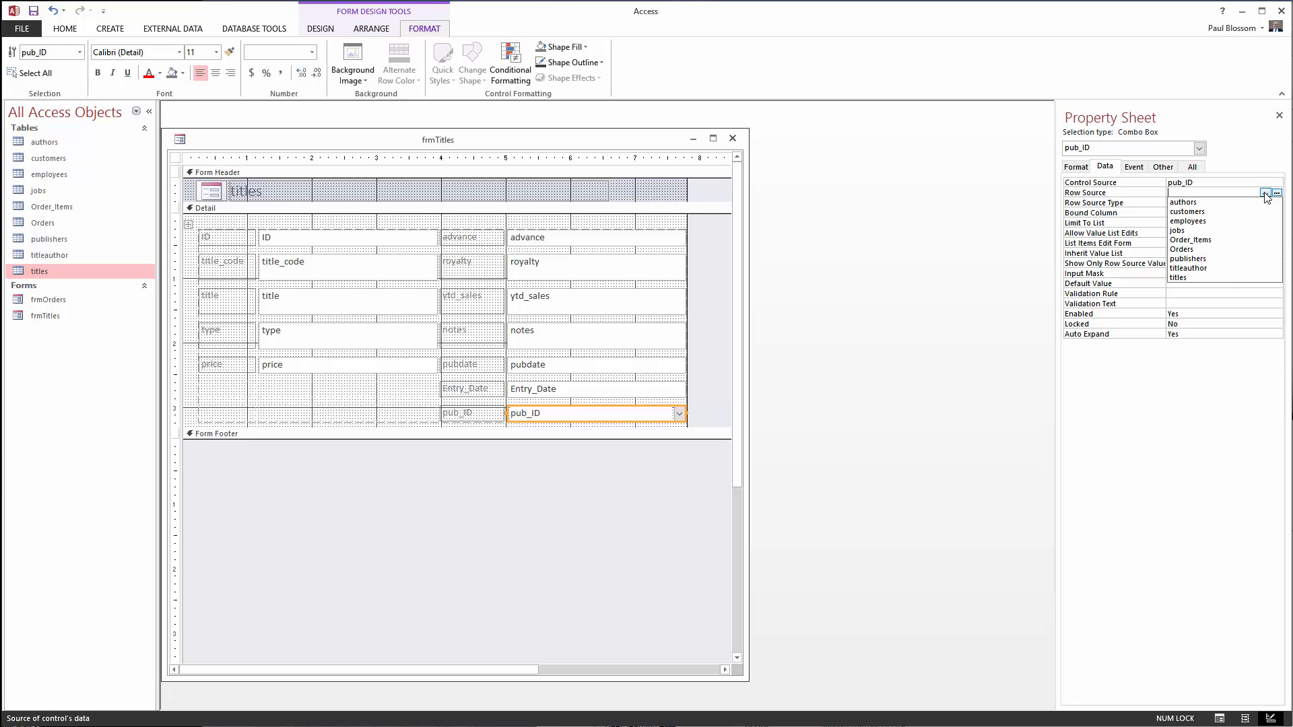
{"action": "left_click", "coordinate": [1220, 259]}
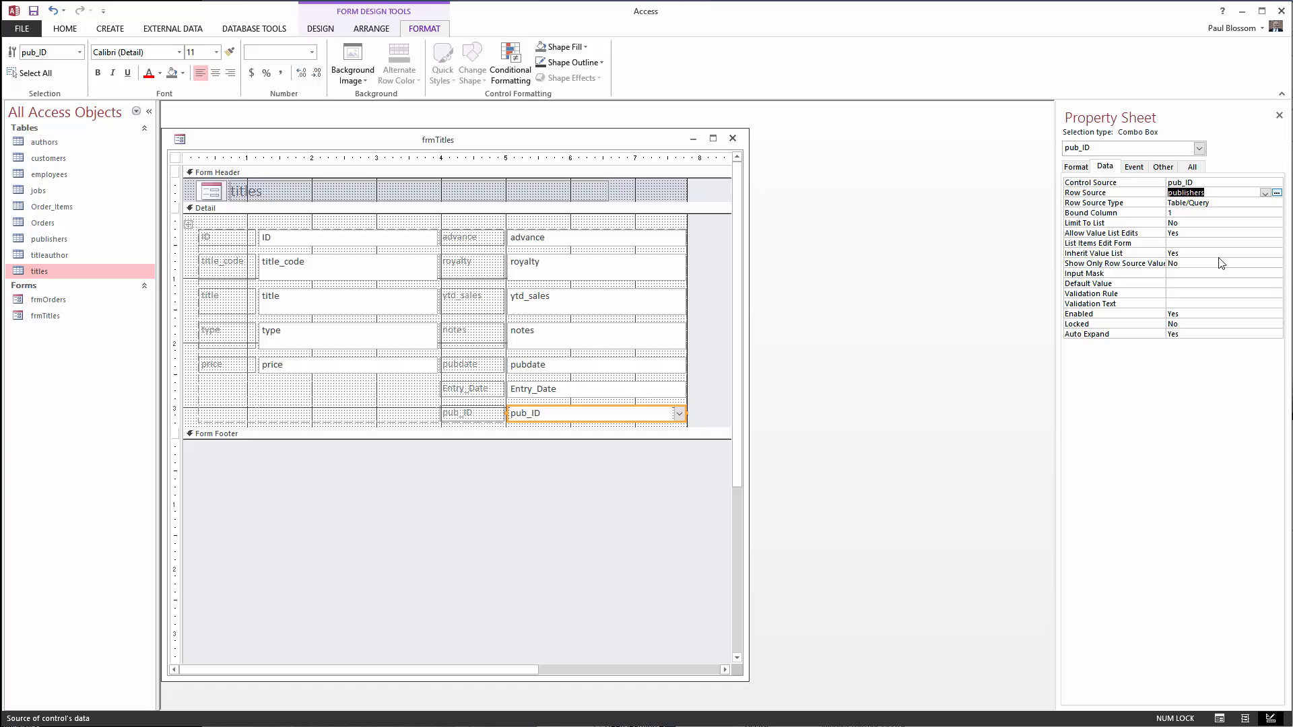
Build a query on the publishers table with pub_ID and pub_name, and save it as the combo box's Row Source.
{"action": "left_click", "coordinate": [1277, 193]}
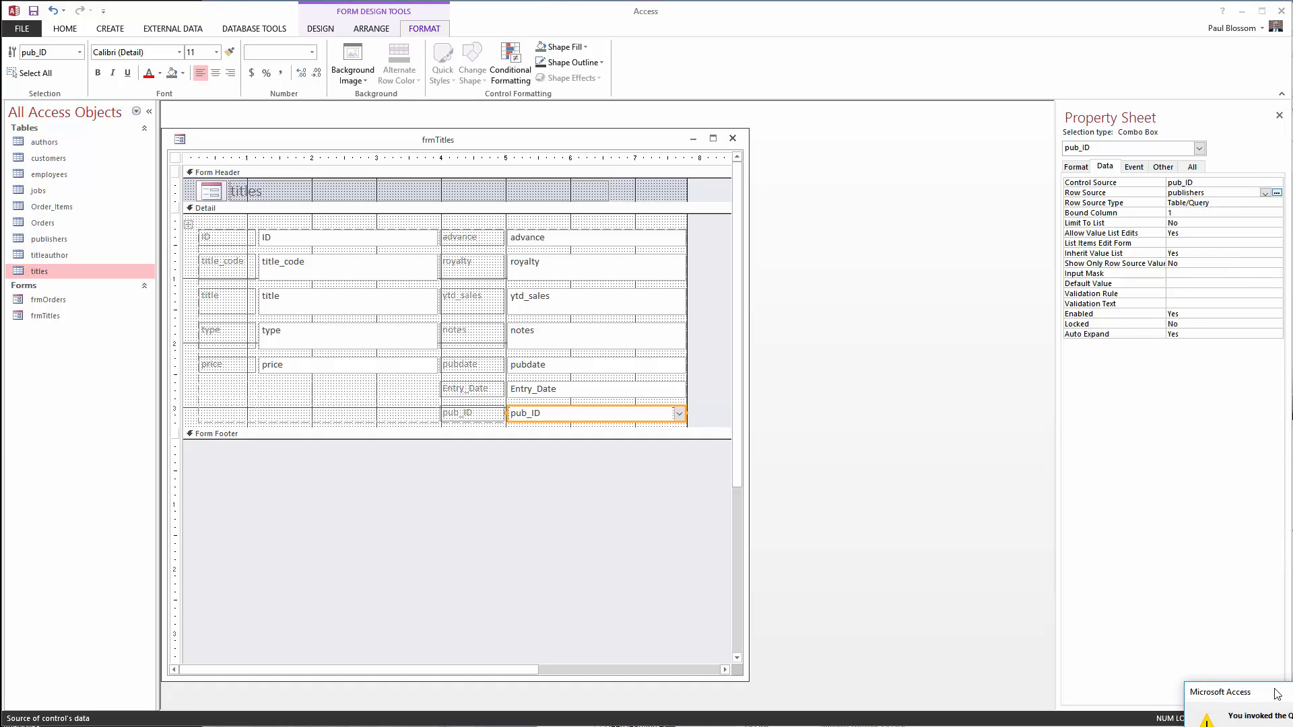
{"action": "left_click_drag", "start_coordinate": [1273, 694], "coordinate": [680, 241]}
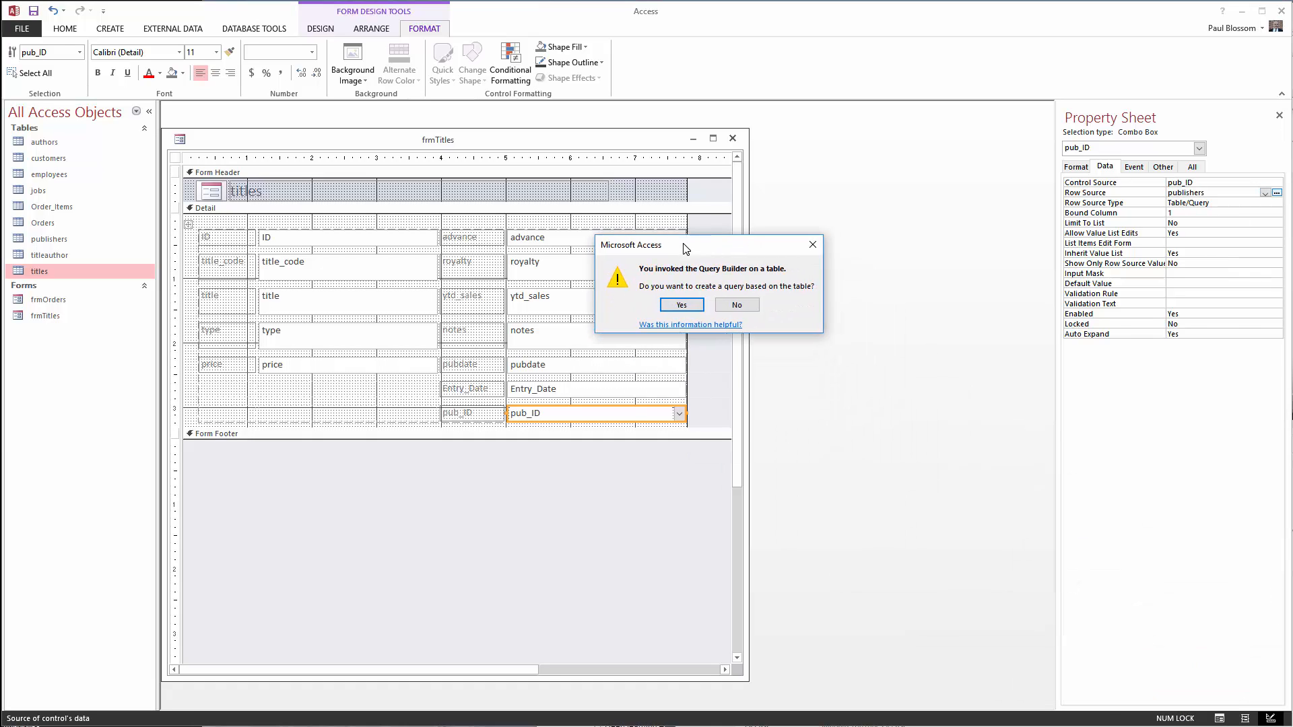
{"action": "left_click", "coordinate": [676, 303]}
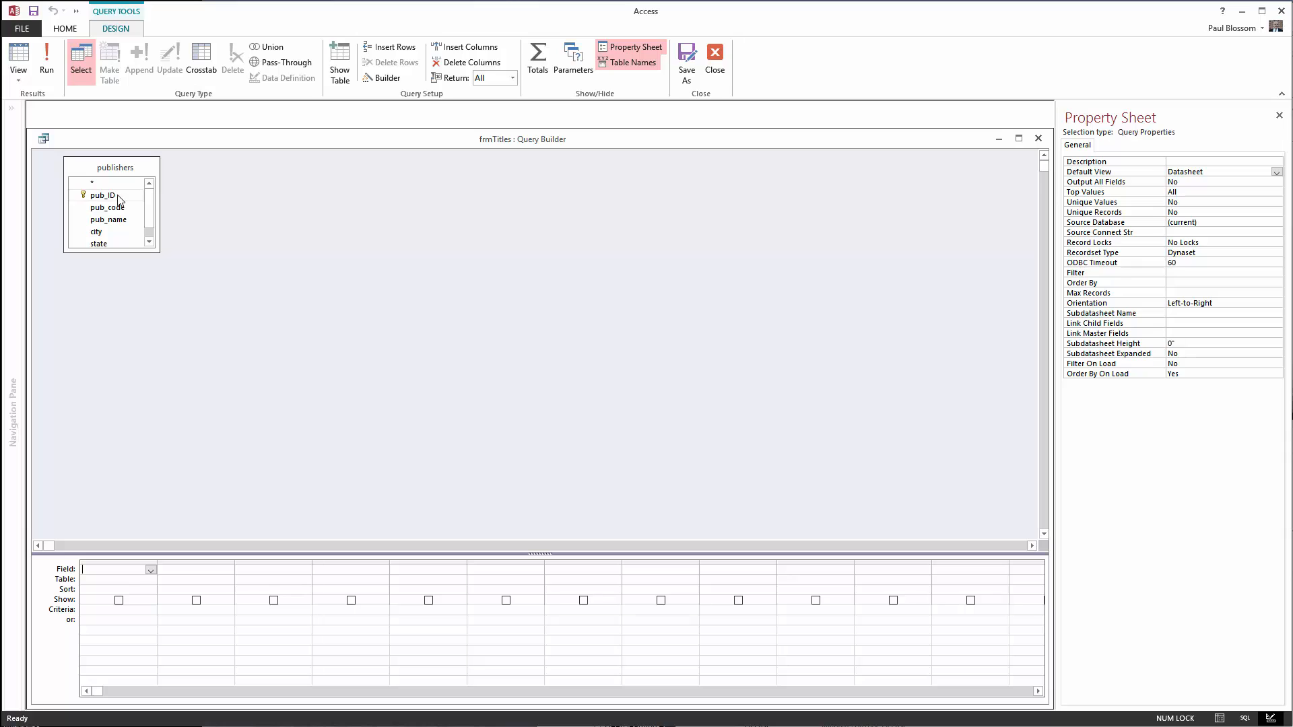
{"action": "left_click_drag", "start_coordinate": [119, 199], "coordinate": [123, 579]}
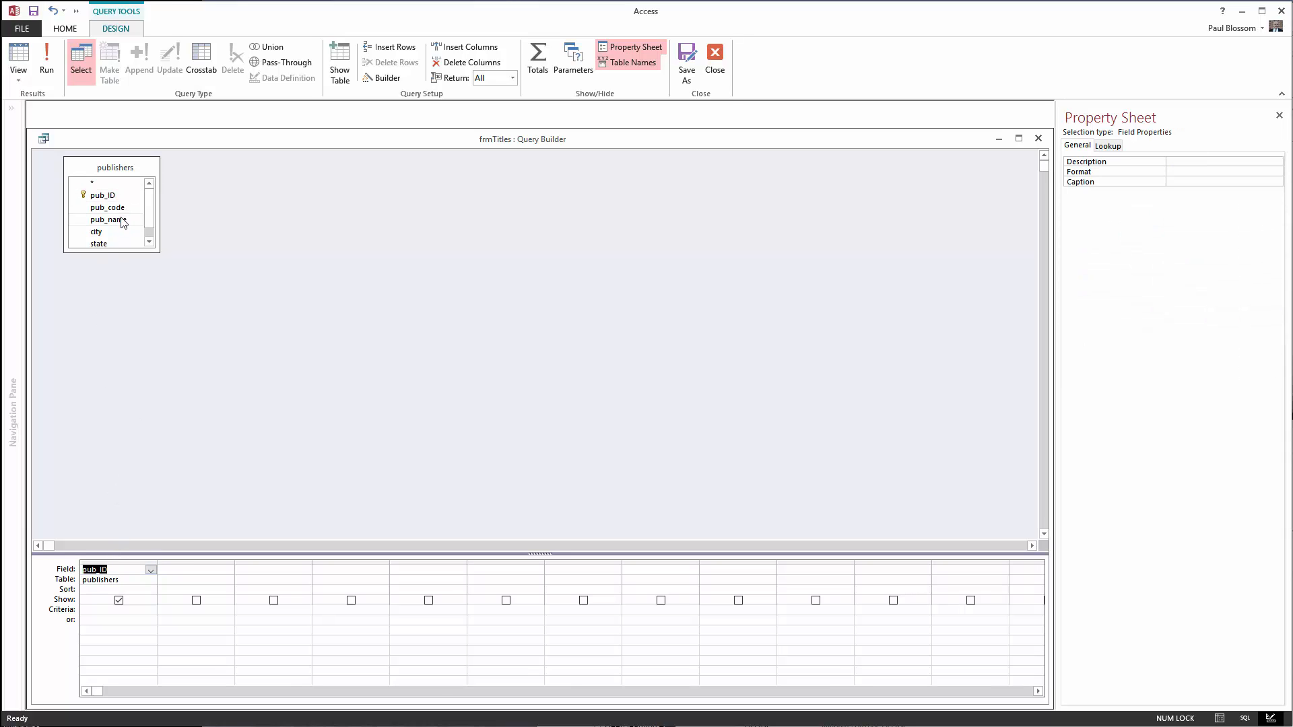
{"action": "left_click_drag", "start_coordinate": [123, 222], "coordinate": [190, 573]}
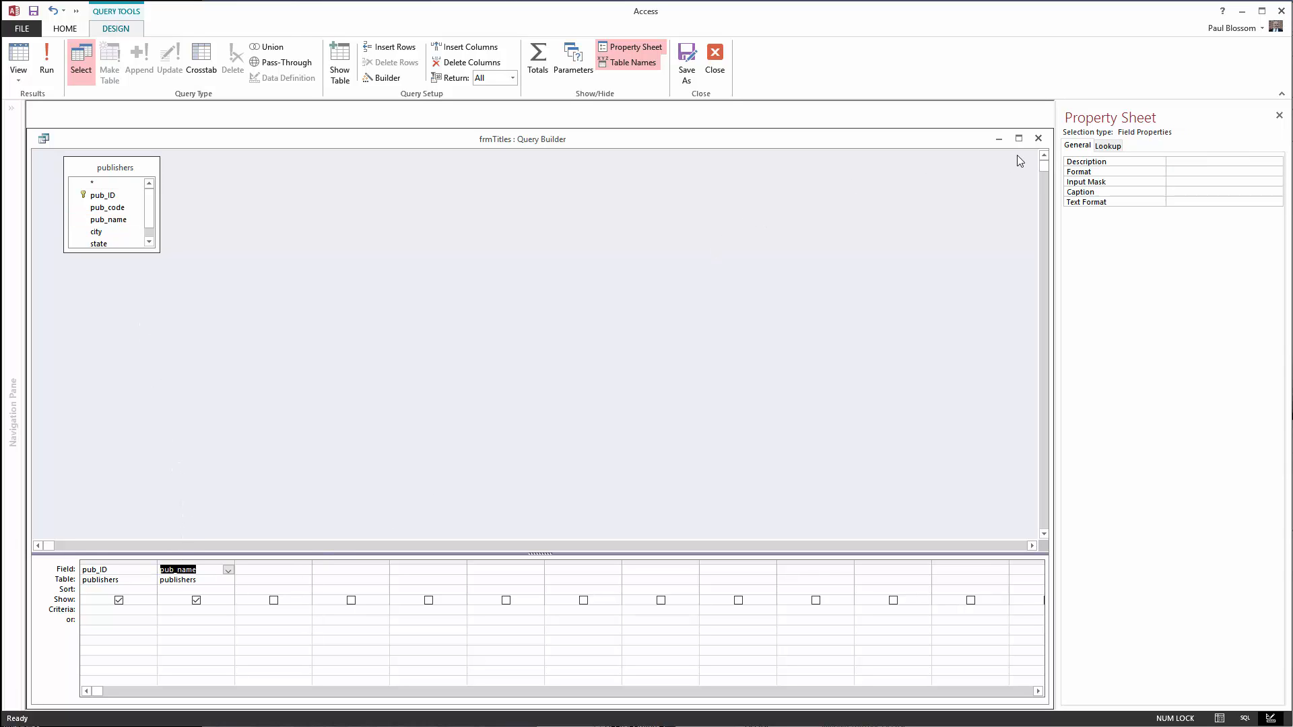
{"action": "left_click", "coordinate": [1038, 138]}
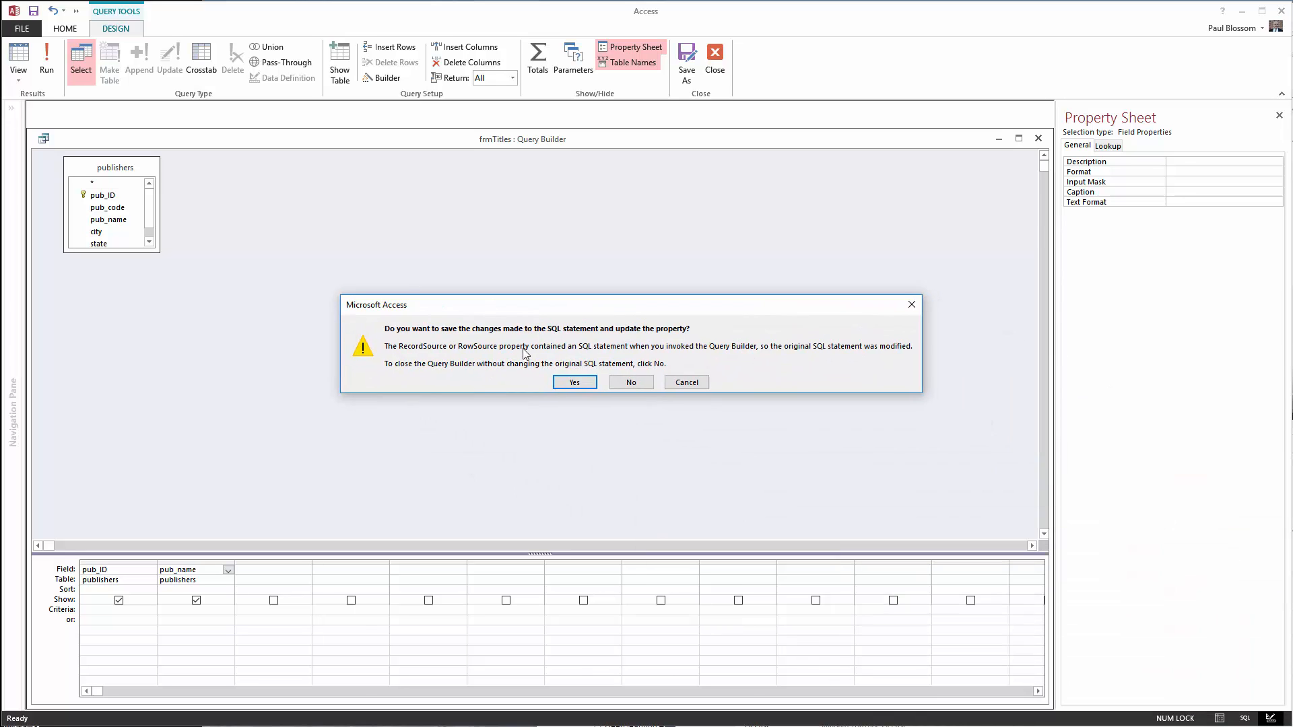
{"action": "left_click", "coordinate": [565, 383]}
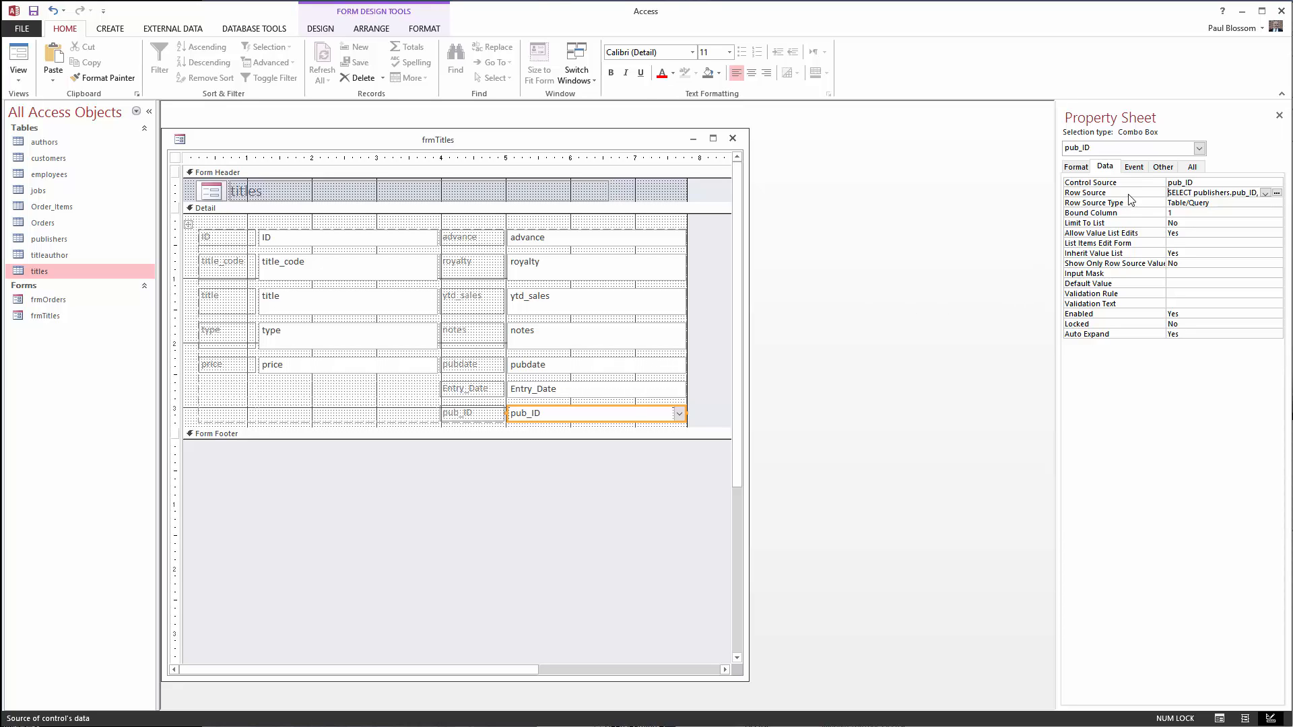
Set the pub_ID combo box's Column Count to 2.
{"action": "left_click", "coordinate": [1076, 167]}
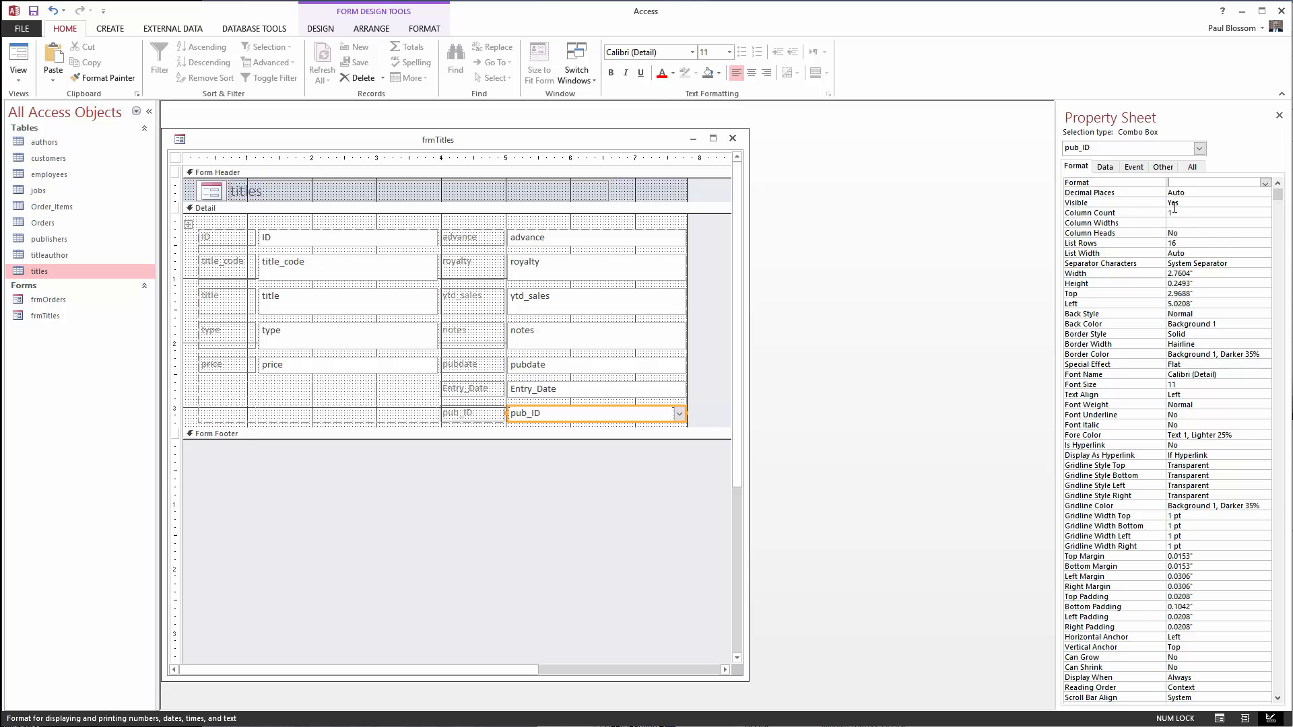
{"action": "left_click", "coordinate": [1153, 214]}
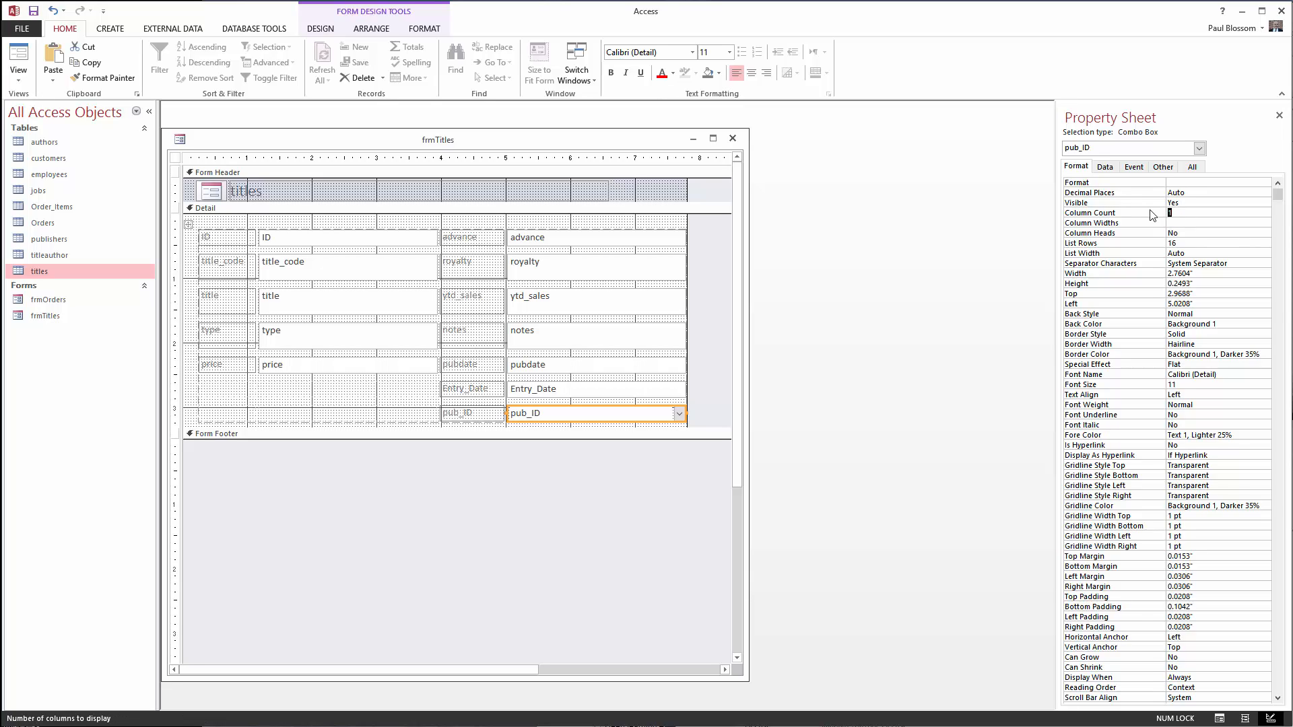
{"action": "type", "text": "2"}
{"action": "key", "text": "Return"}
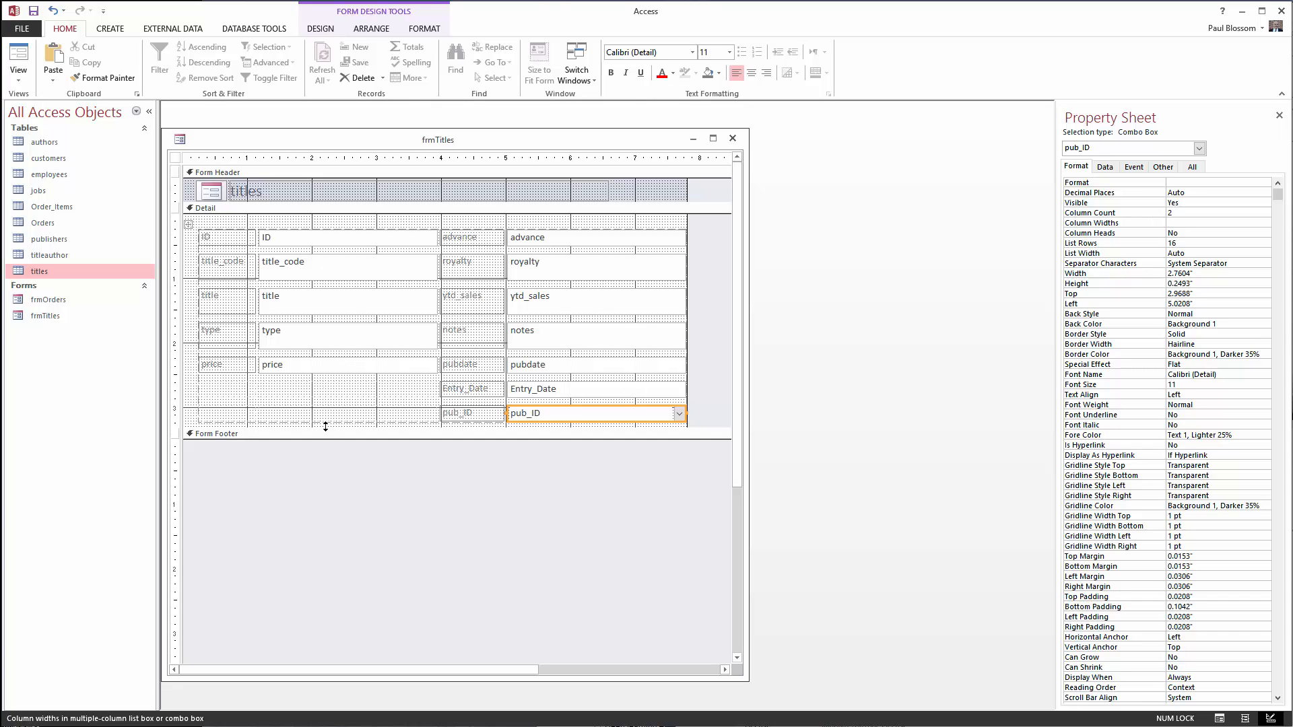
Extend the Detail section of frmTitles to about 6.6 inches high and clear the control selection.
{"action": "key", "text": "ctrl+a"}
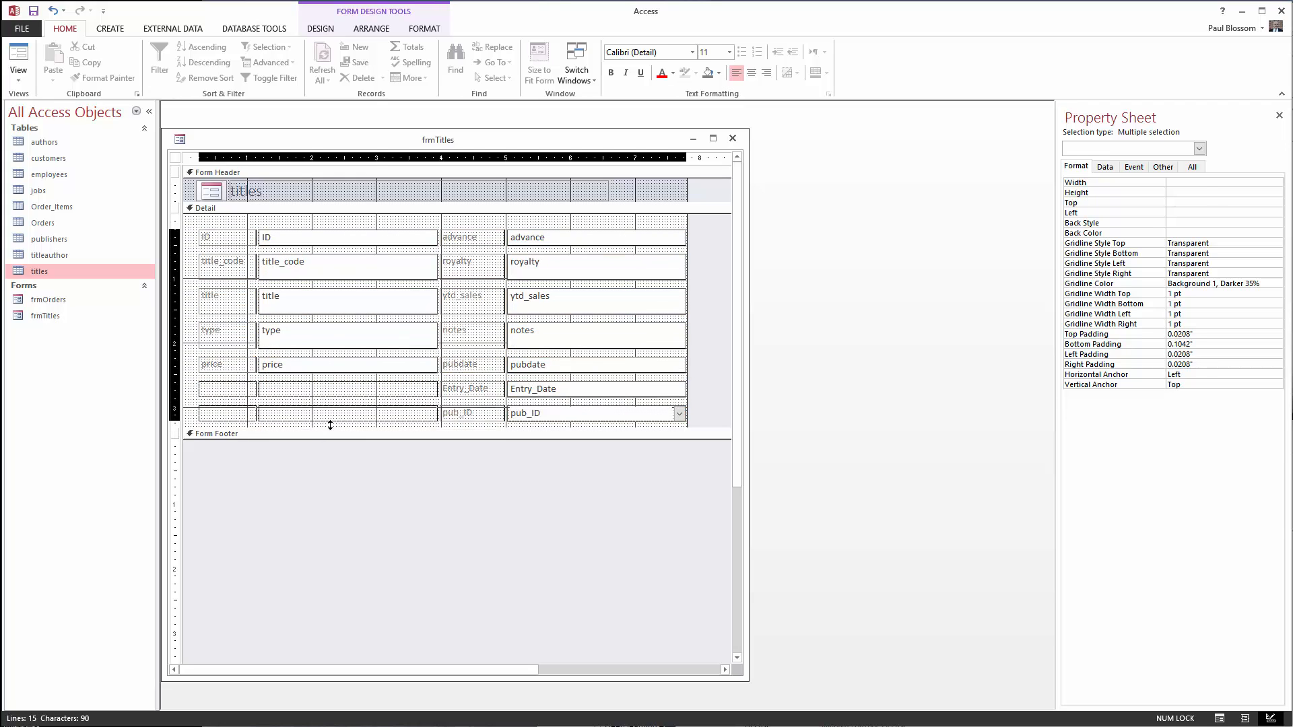
{"action": "left_click_drag", "start_coordinate": [329, 428], "coordinate": [324, 642]}
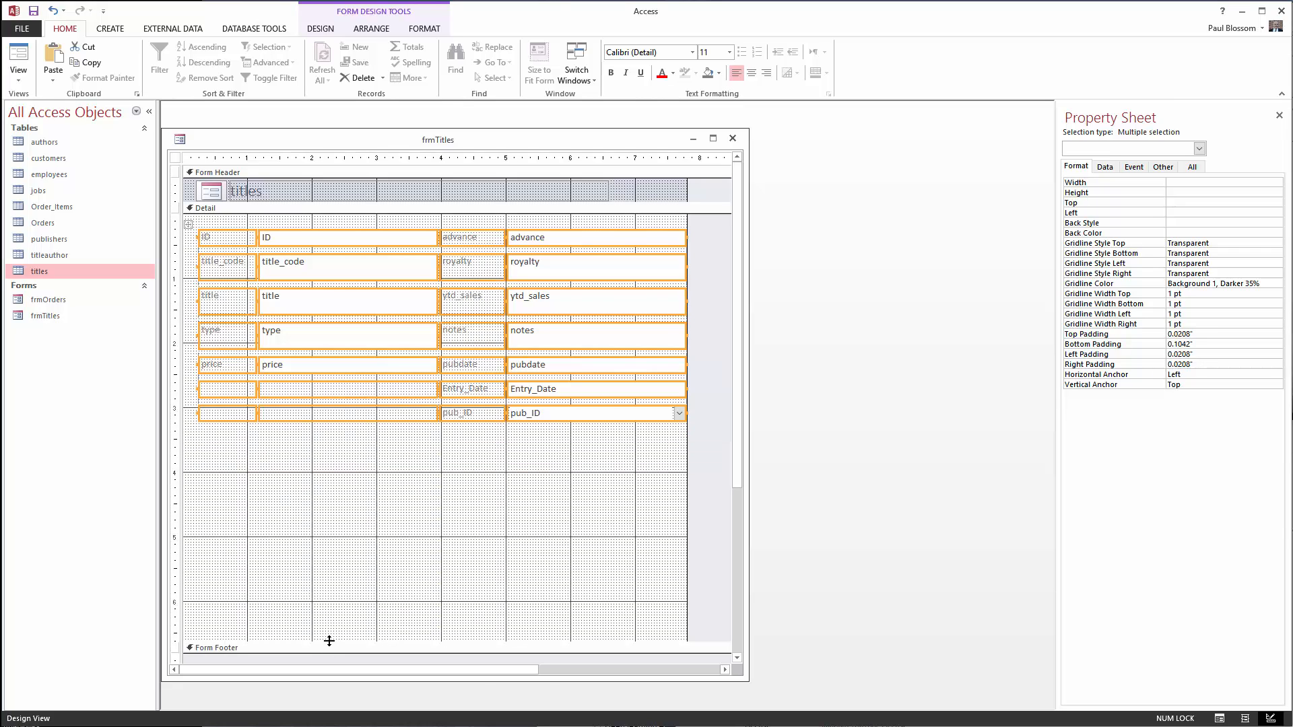
{"action": "left_click", "coordinate": [351, 528]}
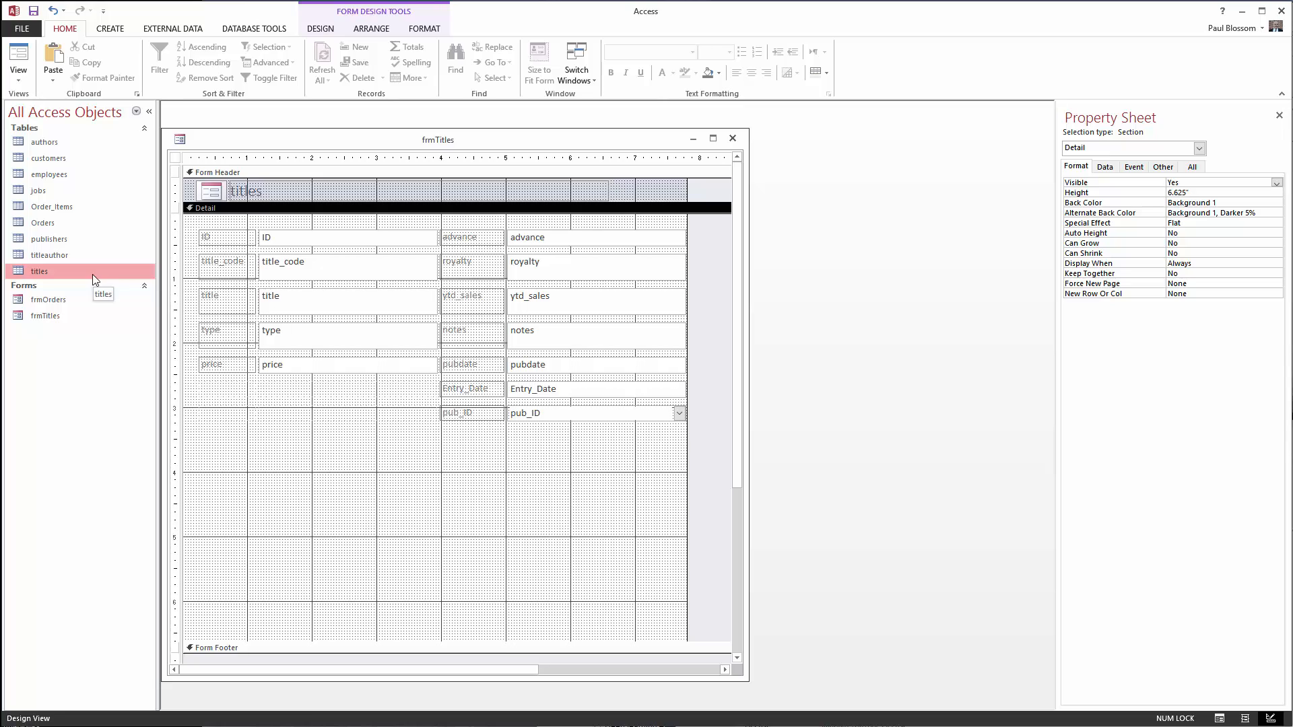
Create a form from the titleauthor table and enlarge its window slightly beyond the fields.
{"action": "left_click", "coordinate": [51, 256]}
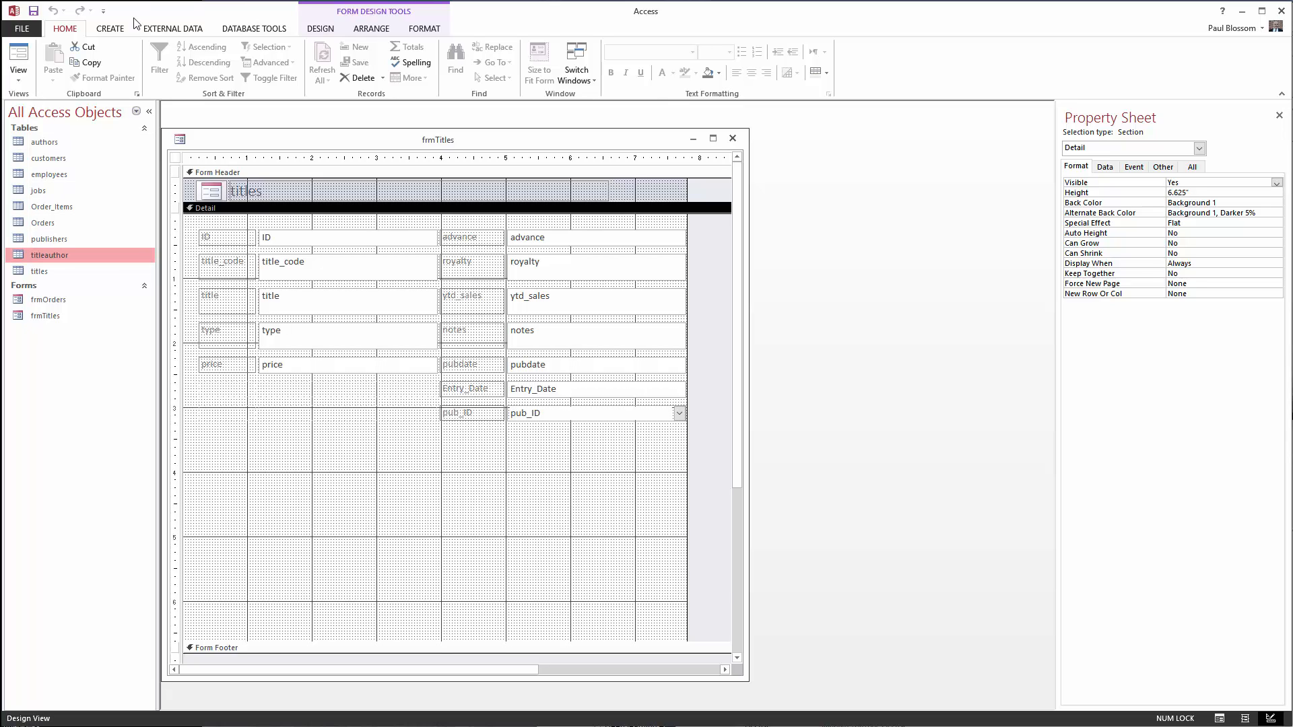
{"action": "left_click", "coordinate": [111, 29]}
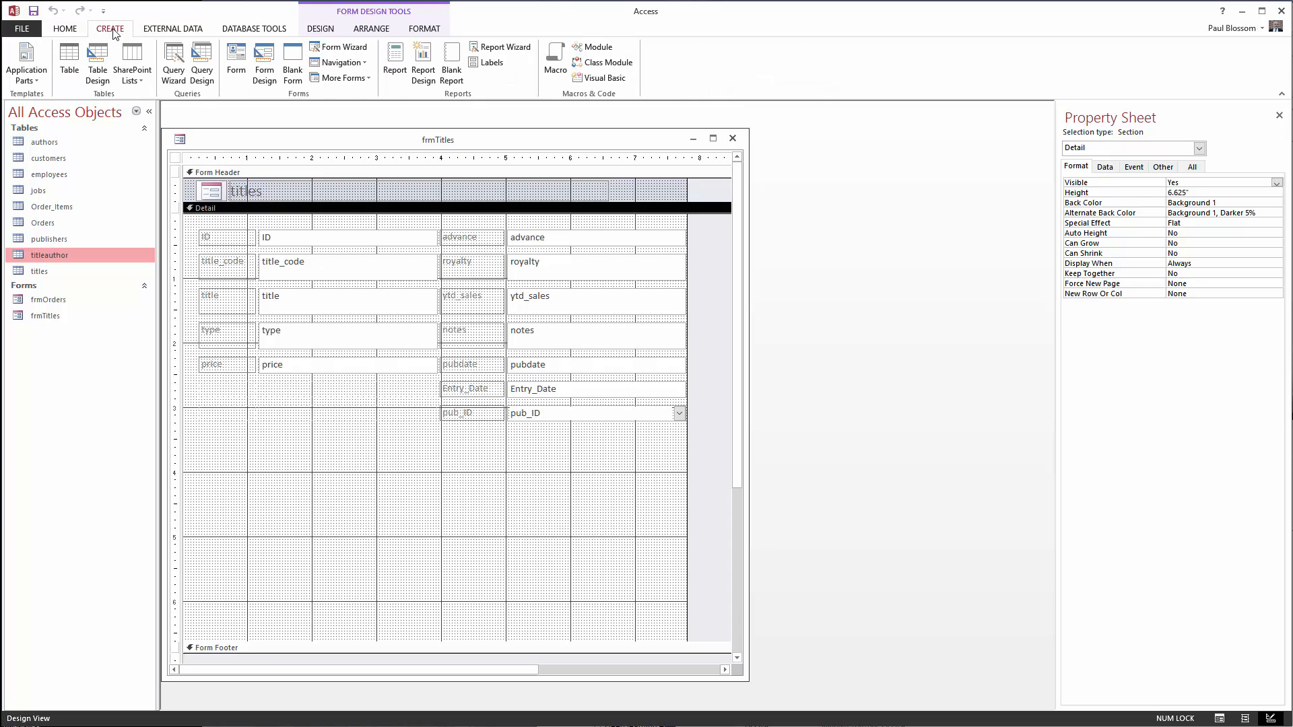
{"action": "left_click", "coordinate": [230, 56]}
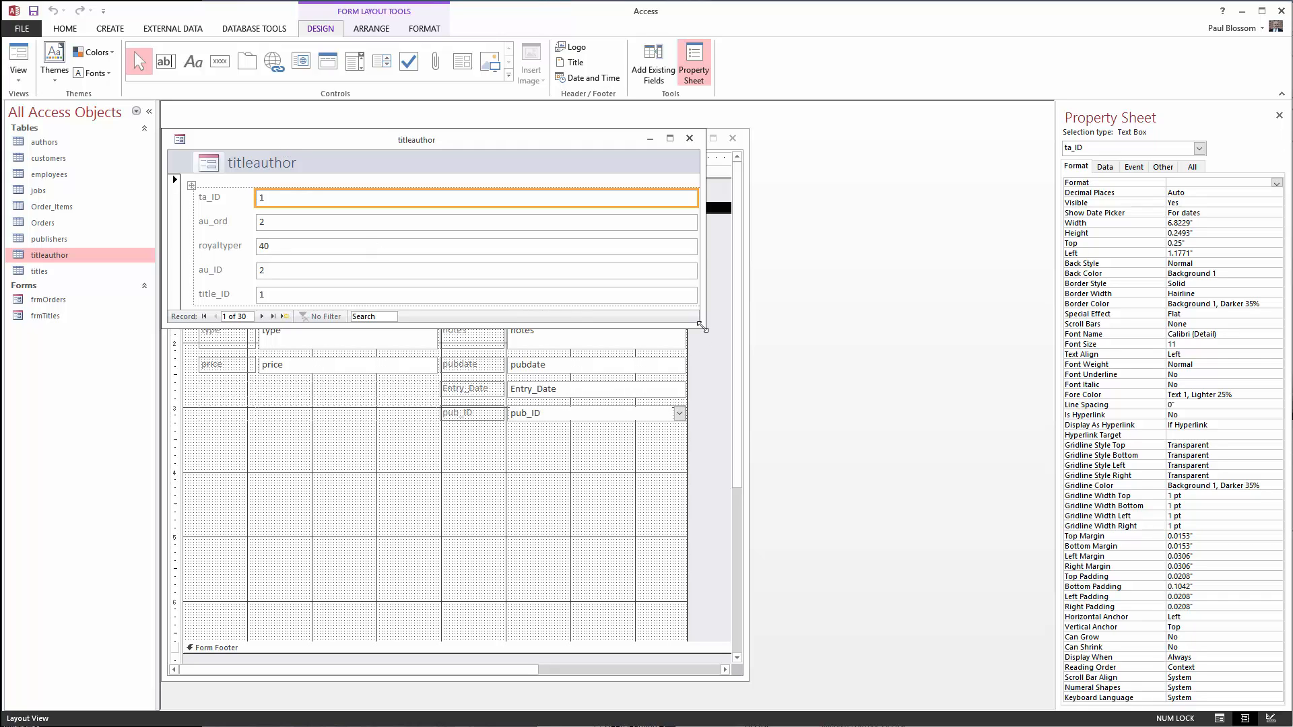
{"action": "left_click_drag", "start_coordinate": [702, 327], "coordinate": [711, 347]}
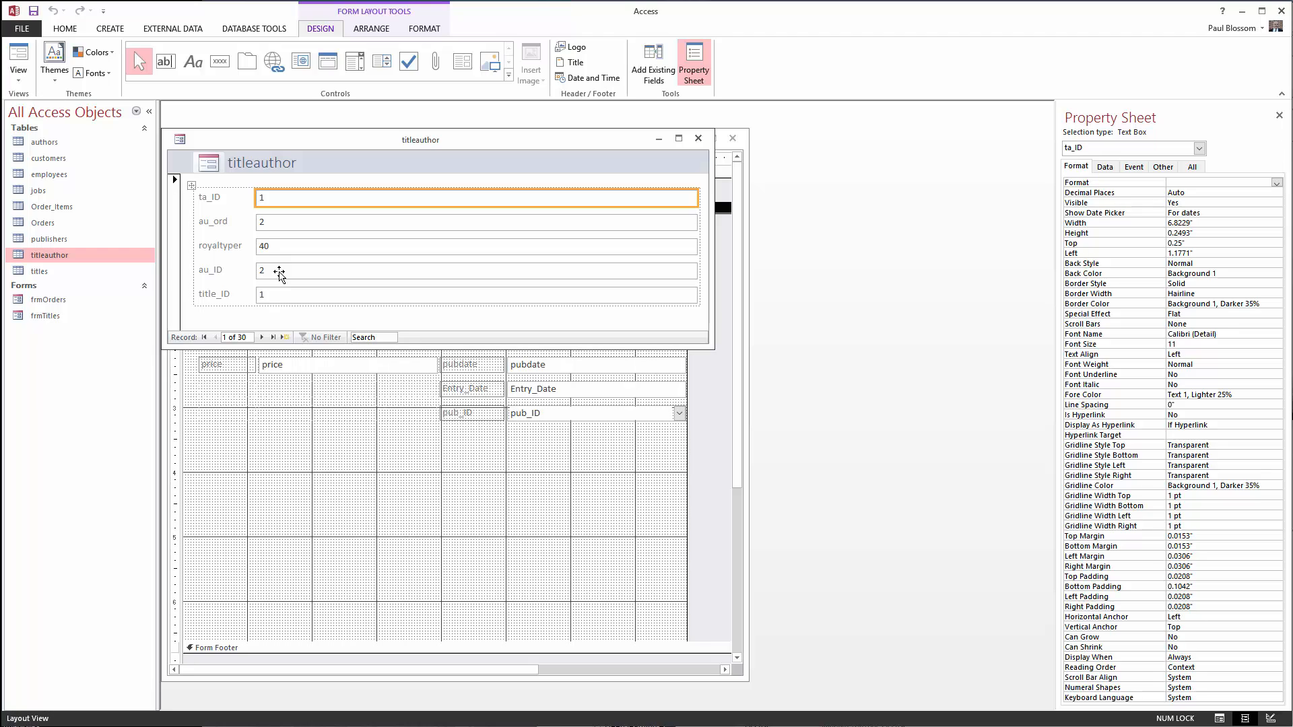
Save the titleauthor form under the name sfrmTitleAuthor.
{"action": "left_click", "coordinate": [279, 273]}
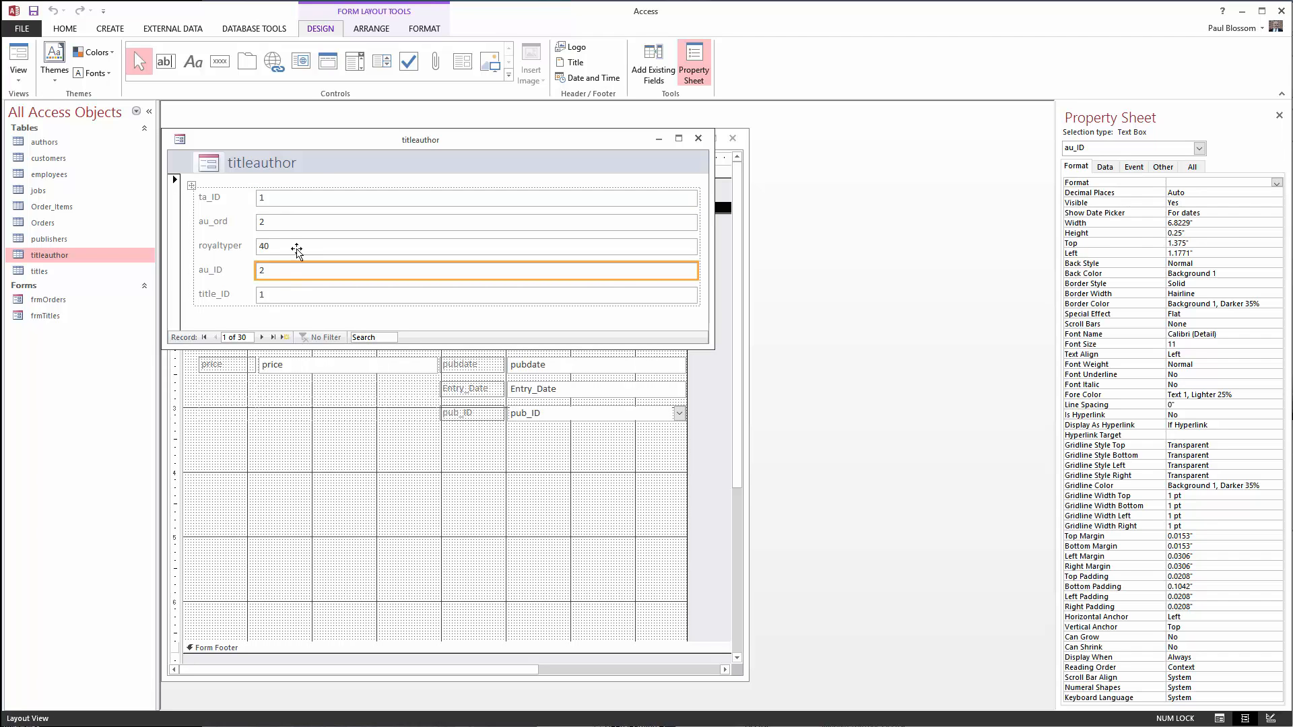
{"action": "right_click", "coordinate": [337, 144]}
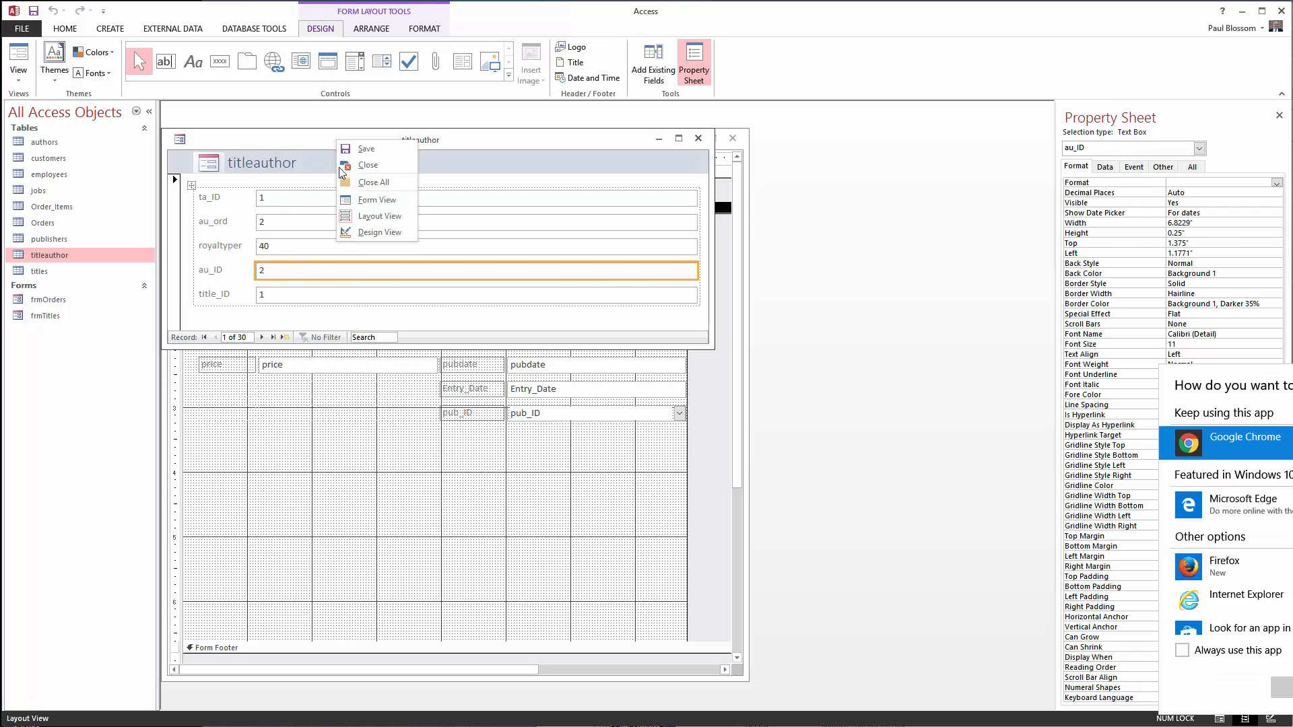
{"action": "left_click", "coordinate": [369, 151]}
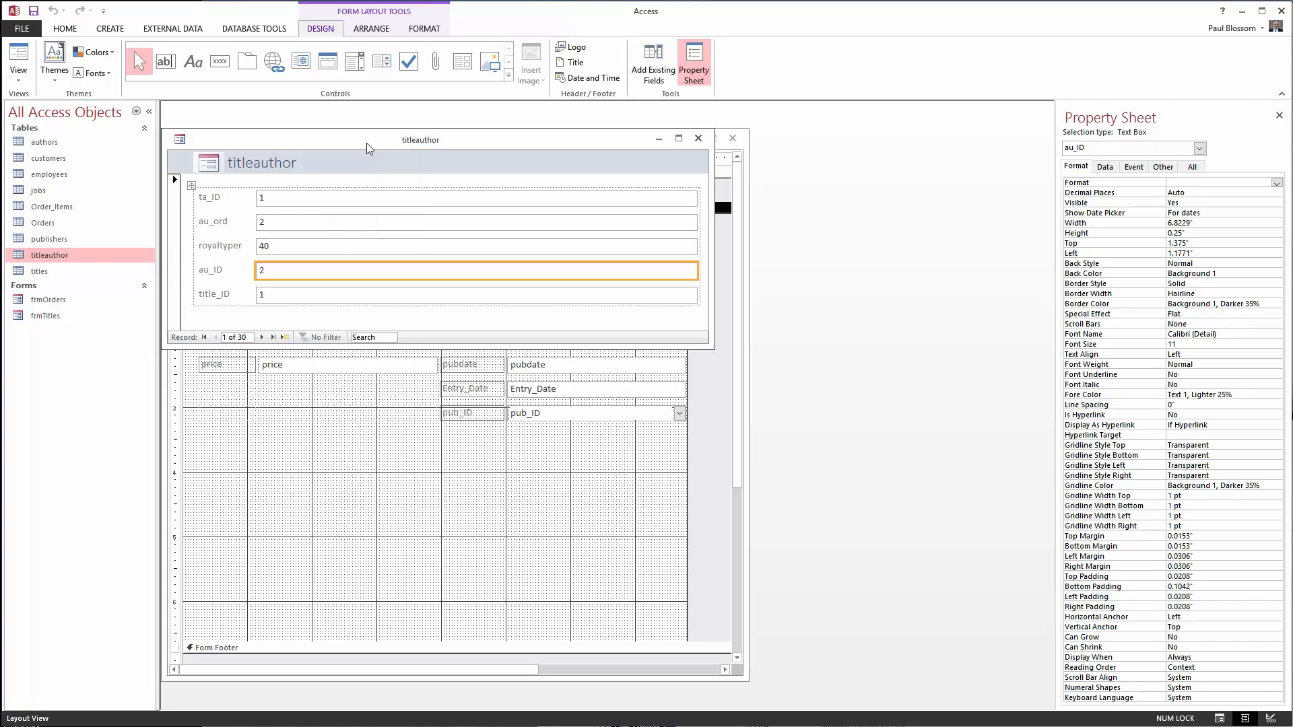
{"action": "right_click", "coordinate": [369, 147]}
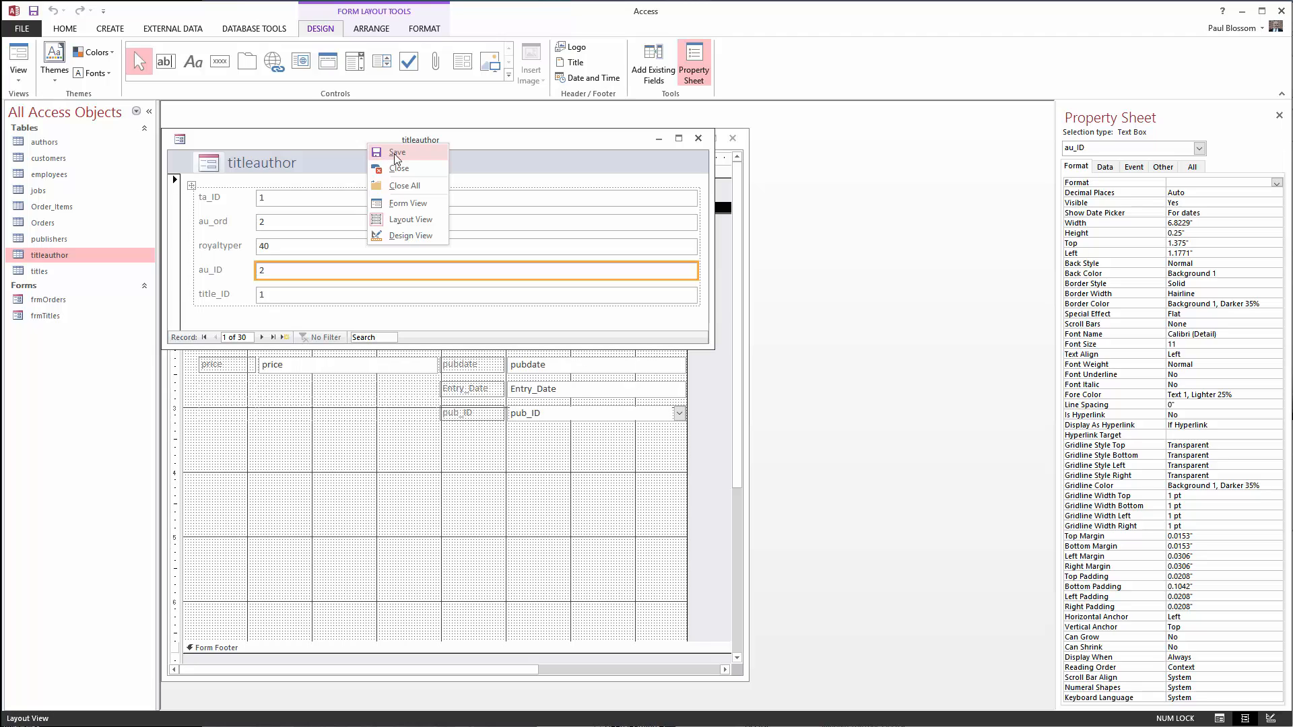
{"action": "left_click", "coordinate": [397, 155]}
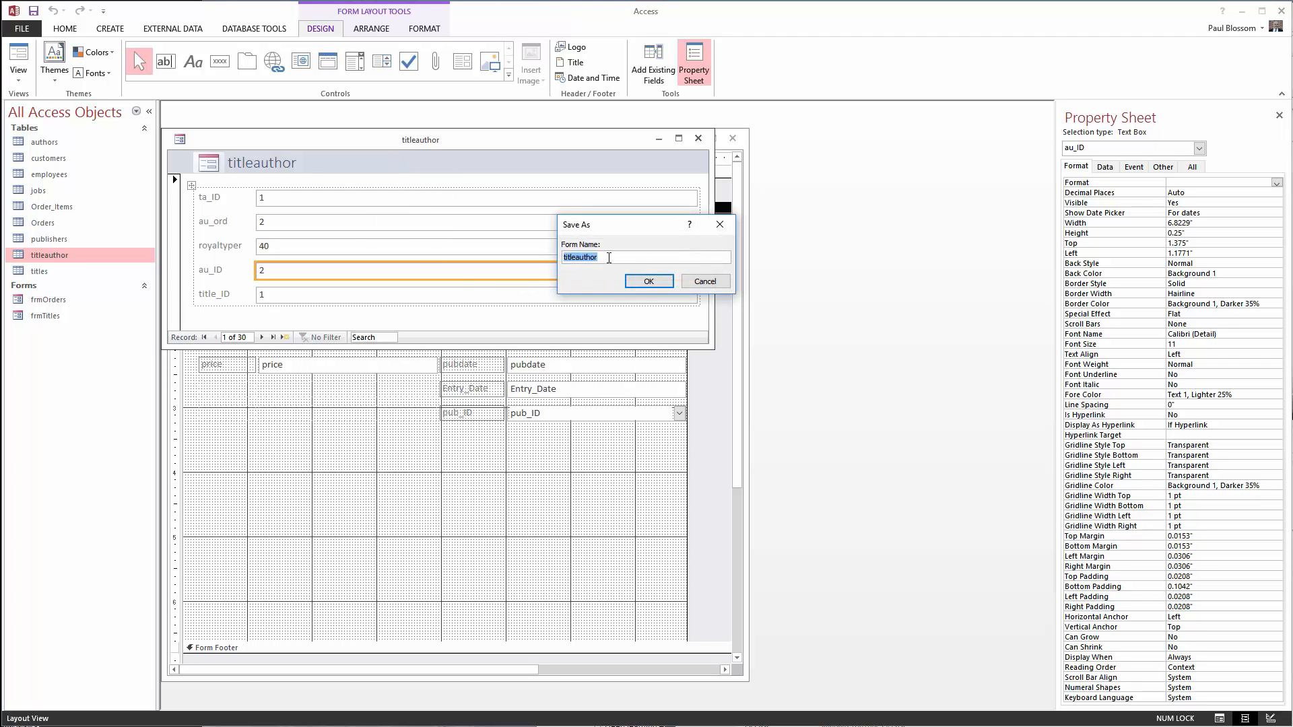
{"action": "left_click", "coordinate": [610, 256]}
{"action": "type", "text": "sfrm"}
{"action": "key", "text": "Delete"}
{"action": "type", "text": "TitleA"}
{"action": "key", "text": "Return"}
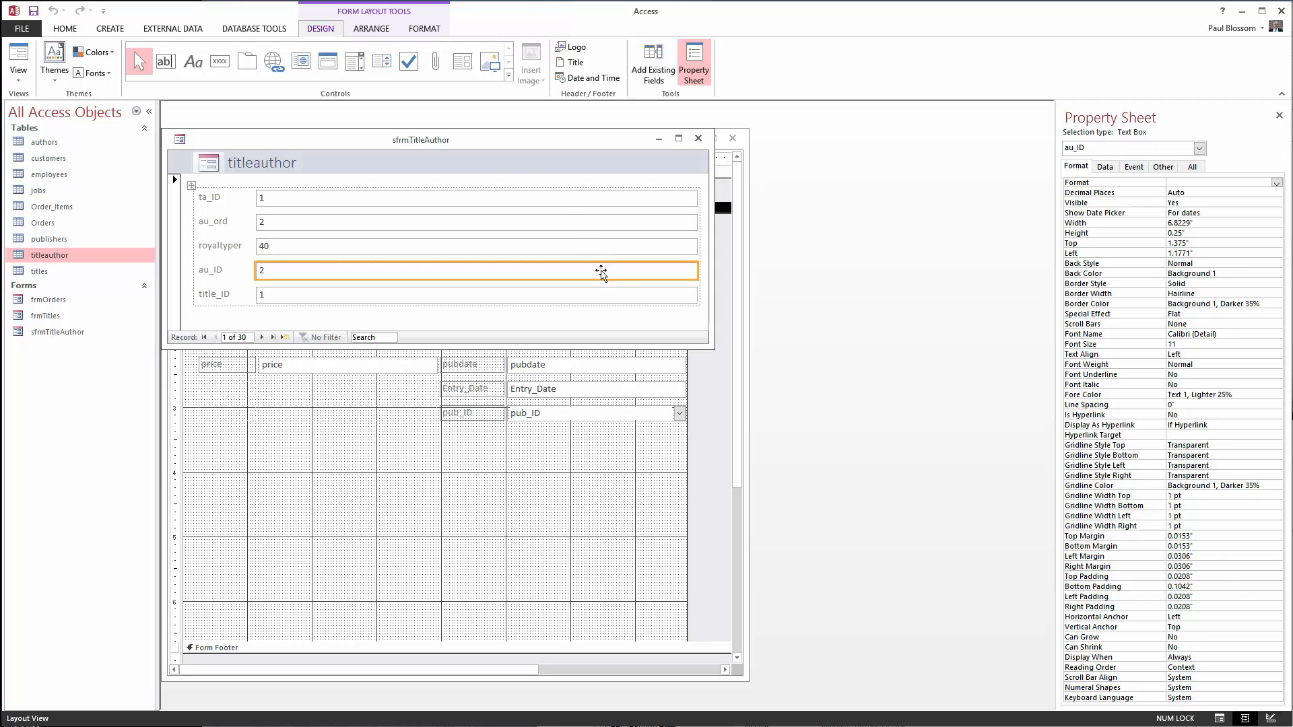
Switch sfrmTitleAuthor to Design View and change the au_ID text box into a combo box.
{"action": "right_click", "coordinate": [538, 141]}
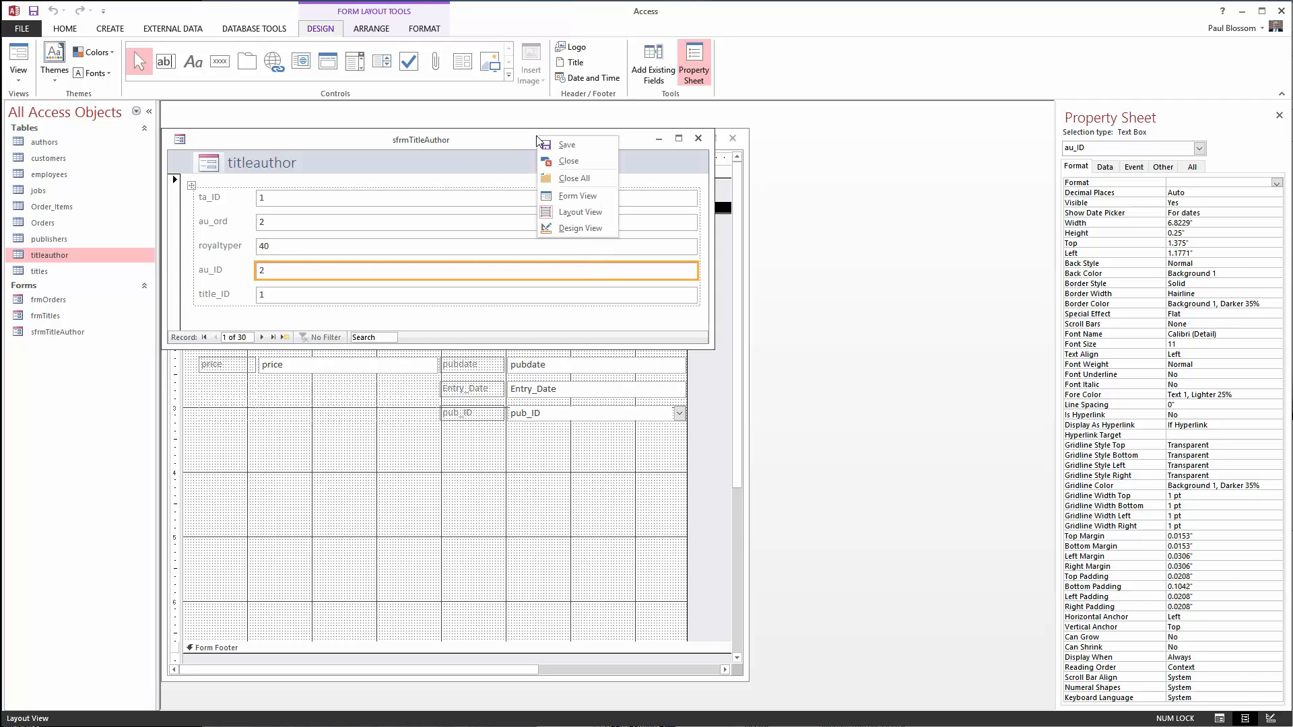
{"action": "left_click", "coordinate": [572, 228]}
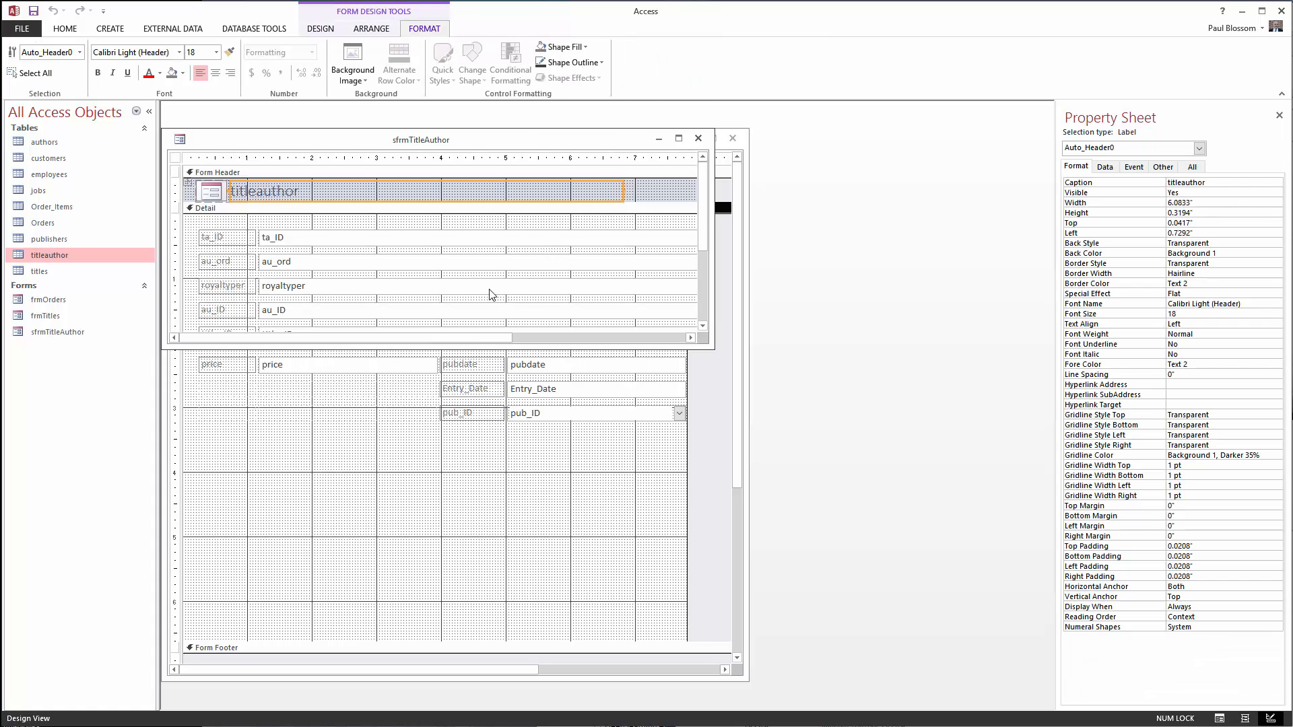
{"action": "left_click", "coordinate": [481, 308]}
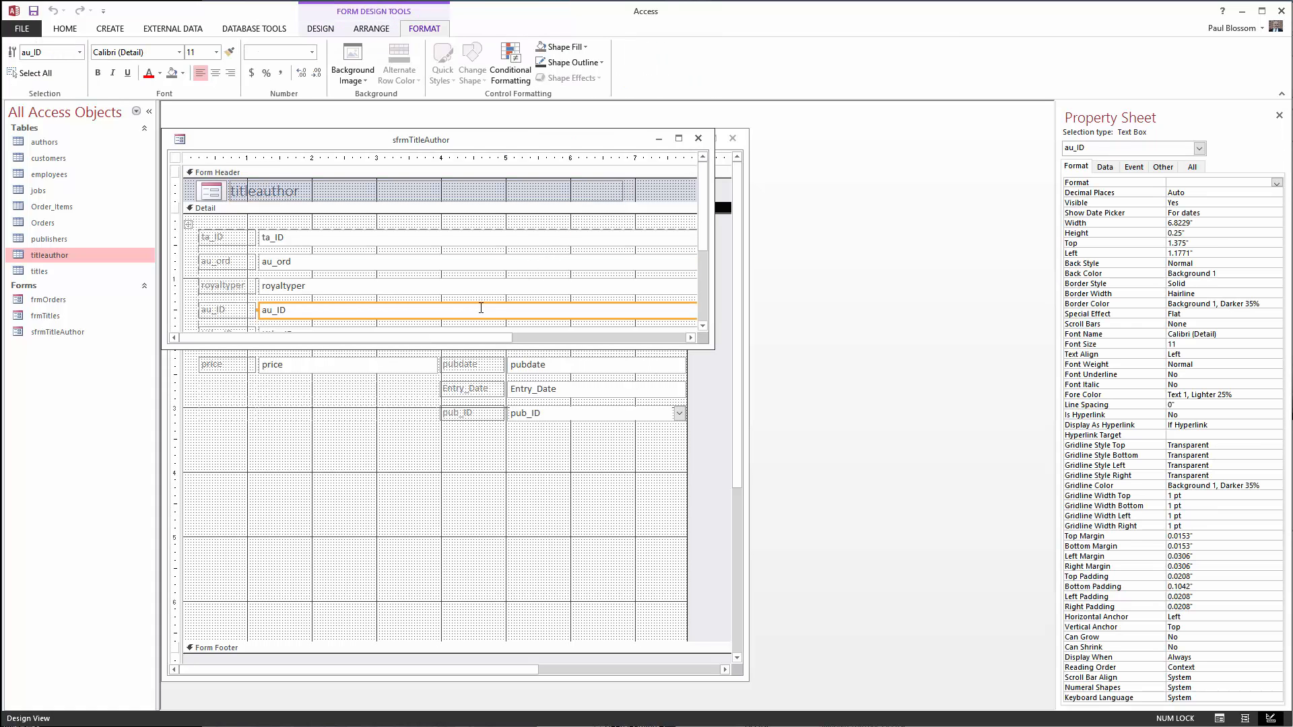
{"action": "right_click", "coordinate": [481, 309]}
{"action": "mouse_move", "coordinate": [517, 348]}
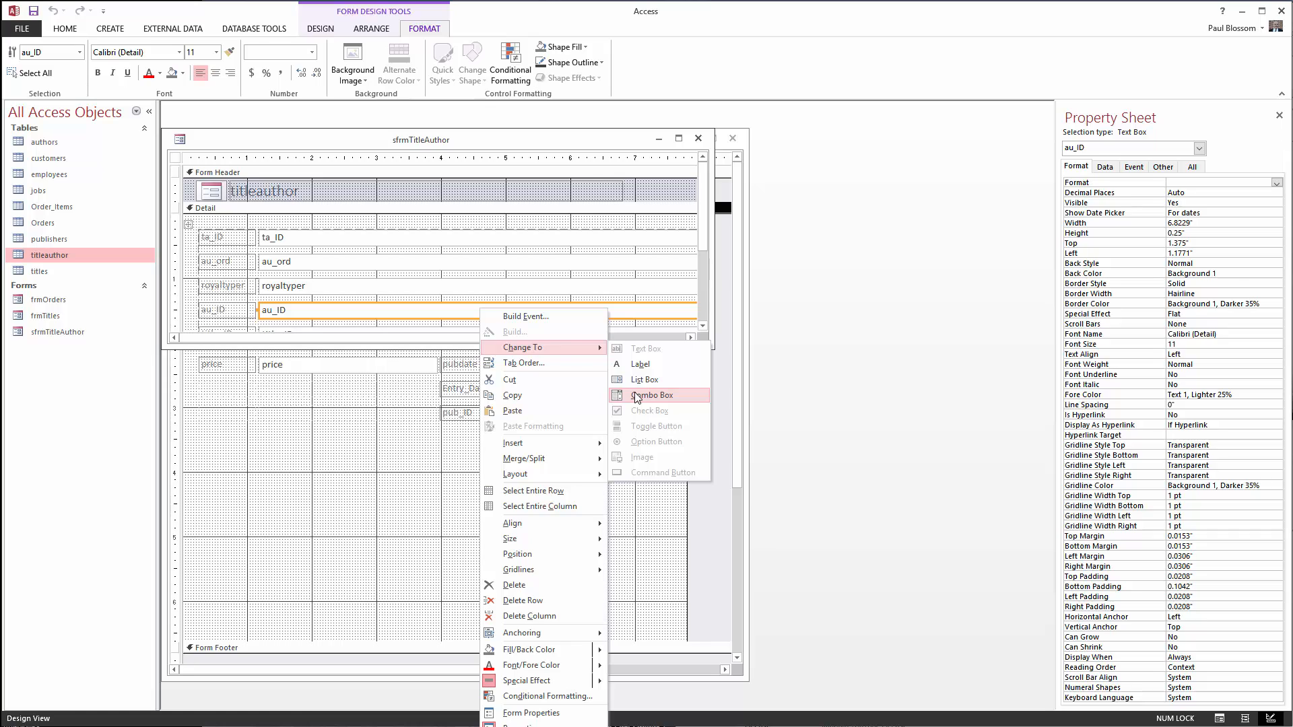
{"action": "left_click", "coordinate": [636, 397]}
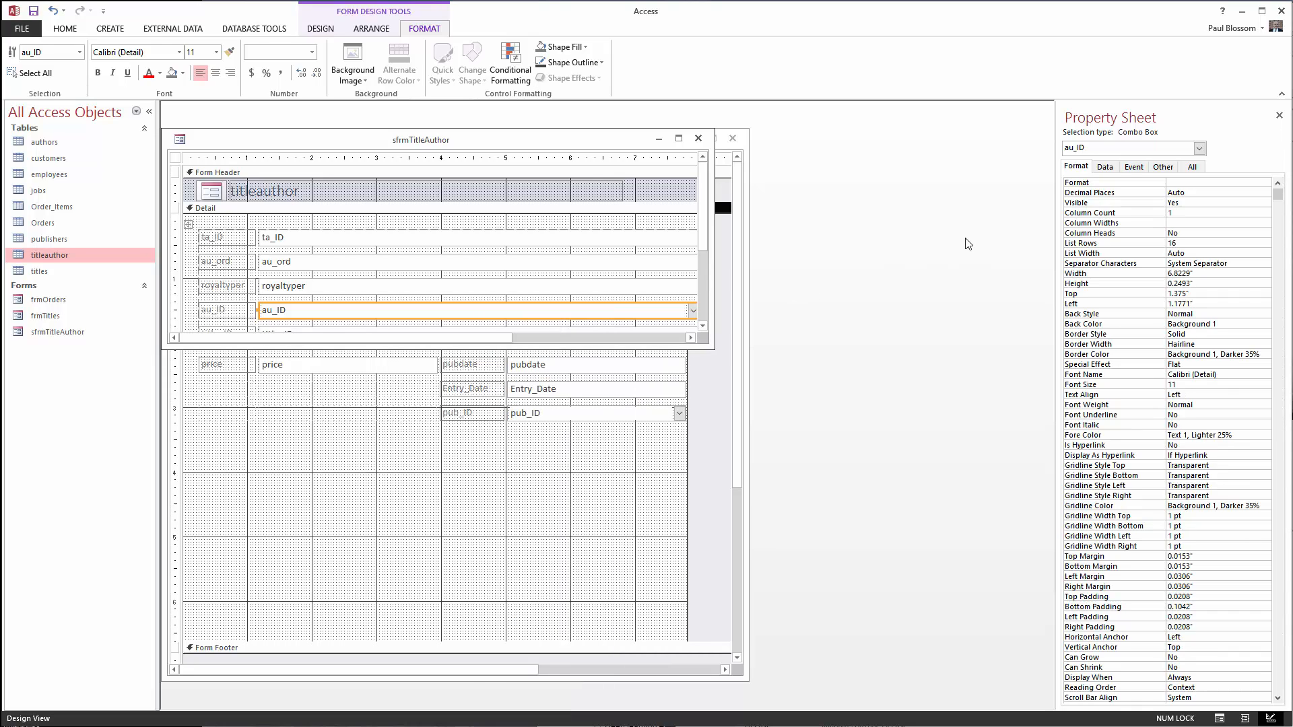
Set the au_ID combo box's Row Source to the authors table and start a query based on that table.
{"action": "left_click", "coordinate": [1105, 168]}
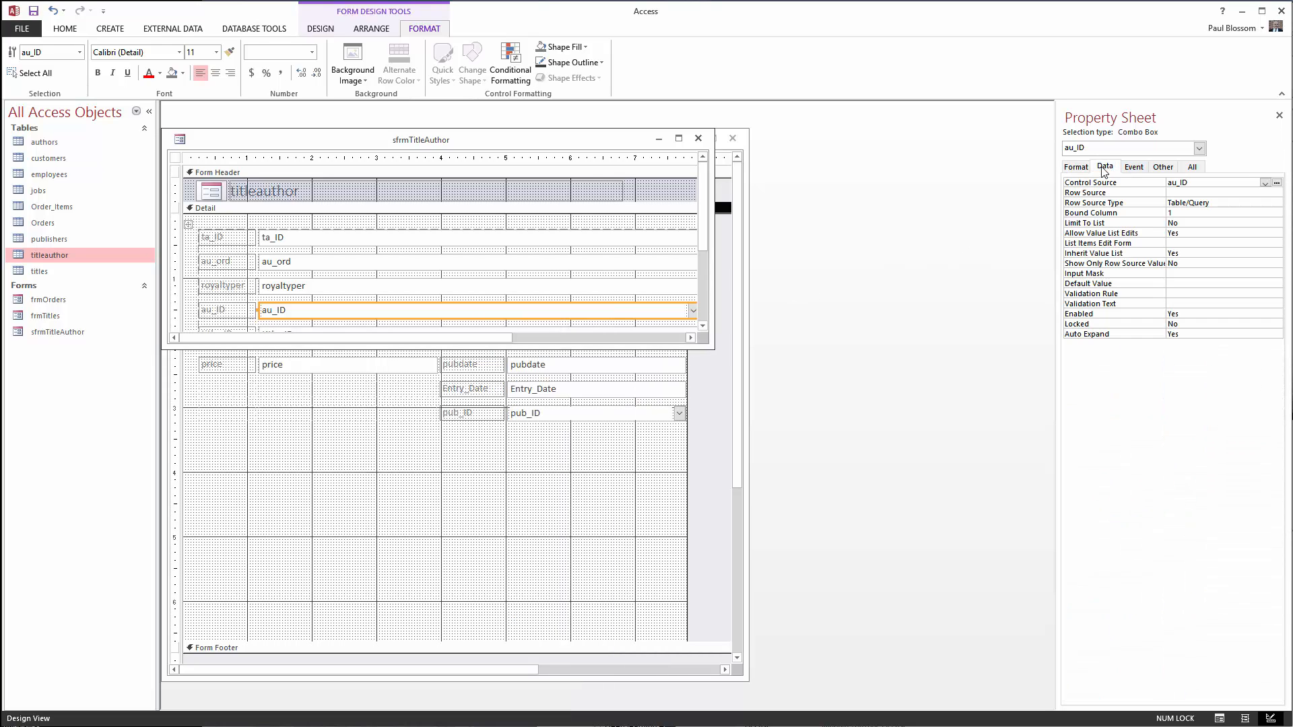
{"action": "left_click", "coordinate": [1189, 193]}
{"action": "left_click", "coordinate": [1265, 193]}
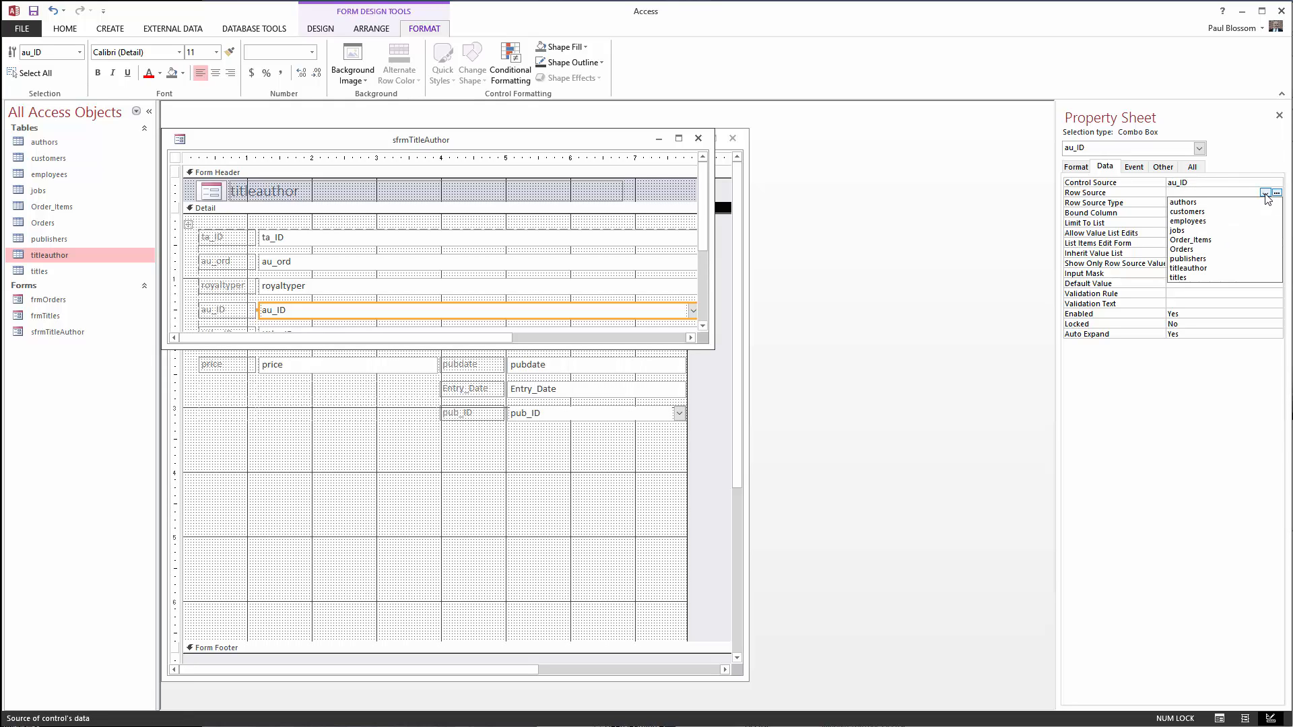
{"action": "left_click", "coordinate": [1247, 205]}
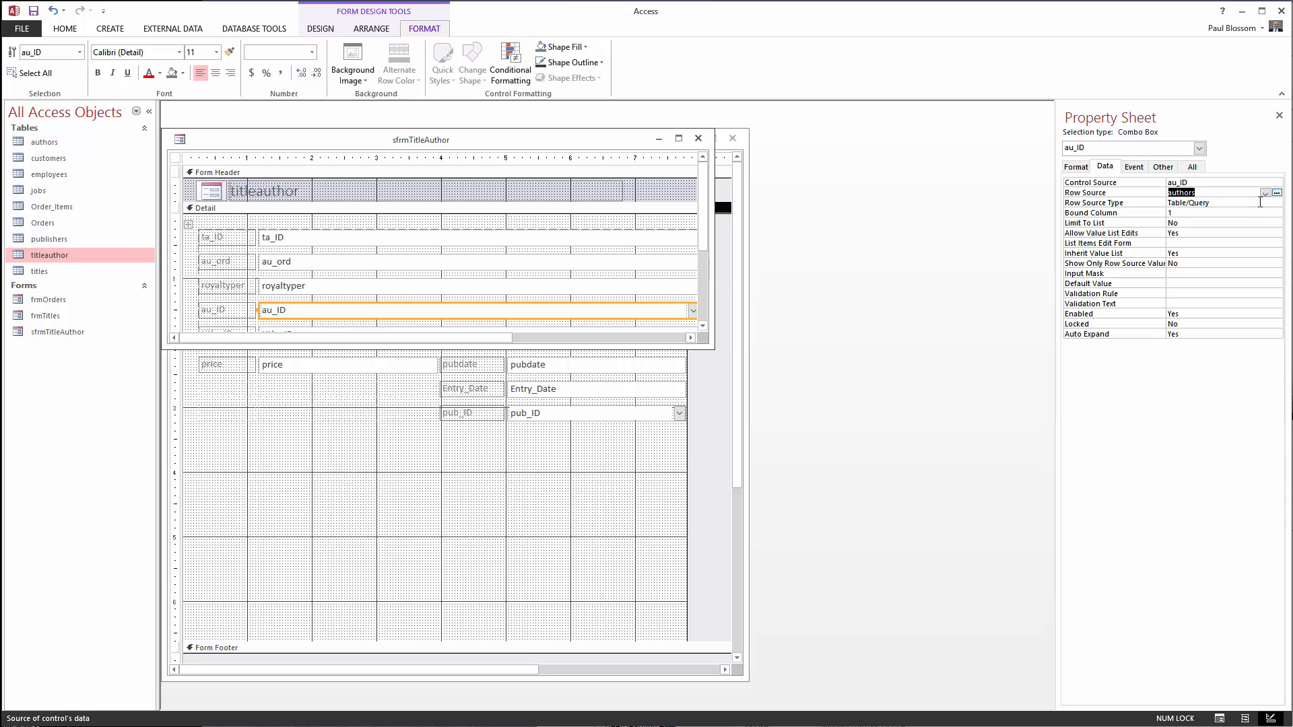
{"action": "left_click", "coordinate": [1277, 194]}
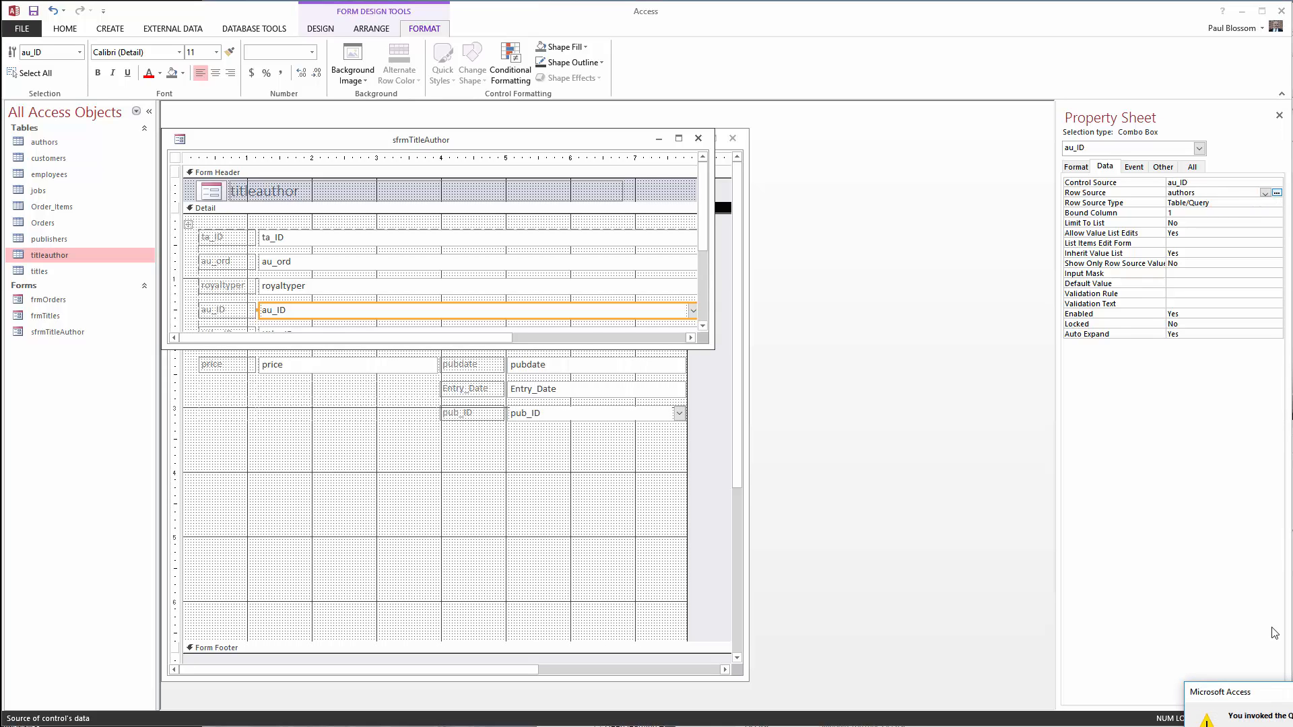
{"action": "left_click_drag", "start_coordinate": [1272, 700], "coordinate": [709, 334]}
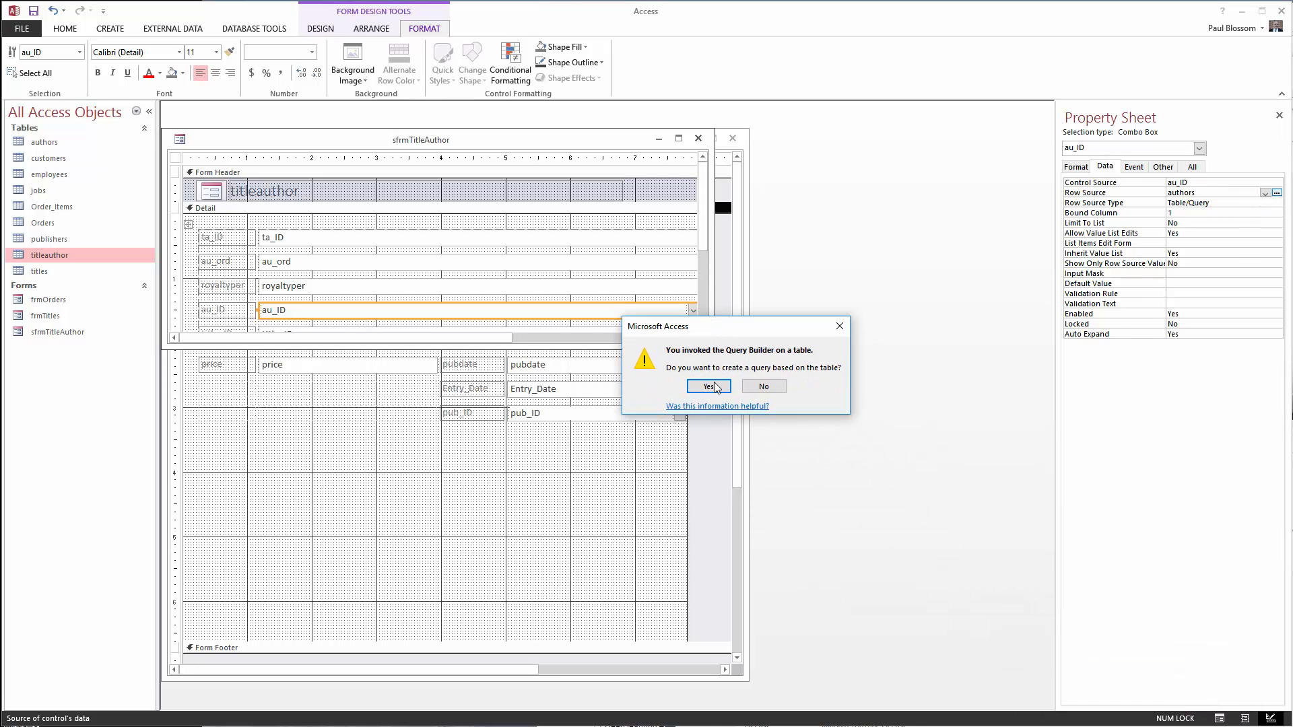
{"action": "left_click", "coordinate": [709, 387]}
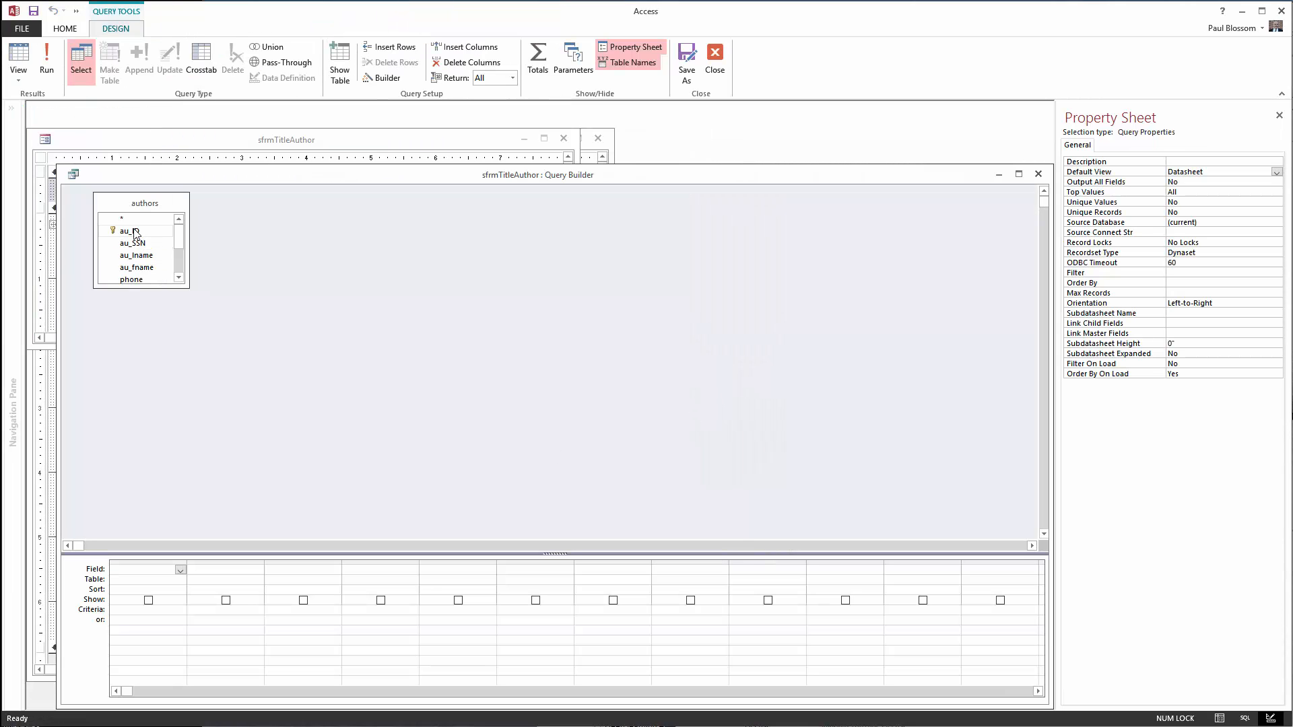
Add au_ID, au_lname and au_fname to the authors query and save it as the combo box's Row Source.
{"action": "left_click_drag", "start_coordinate": [134, 233], "coordinate": [131, 572]}
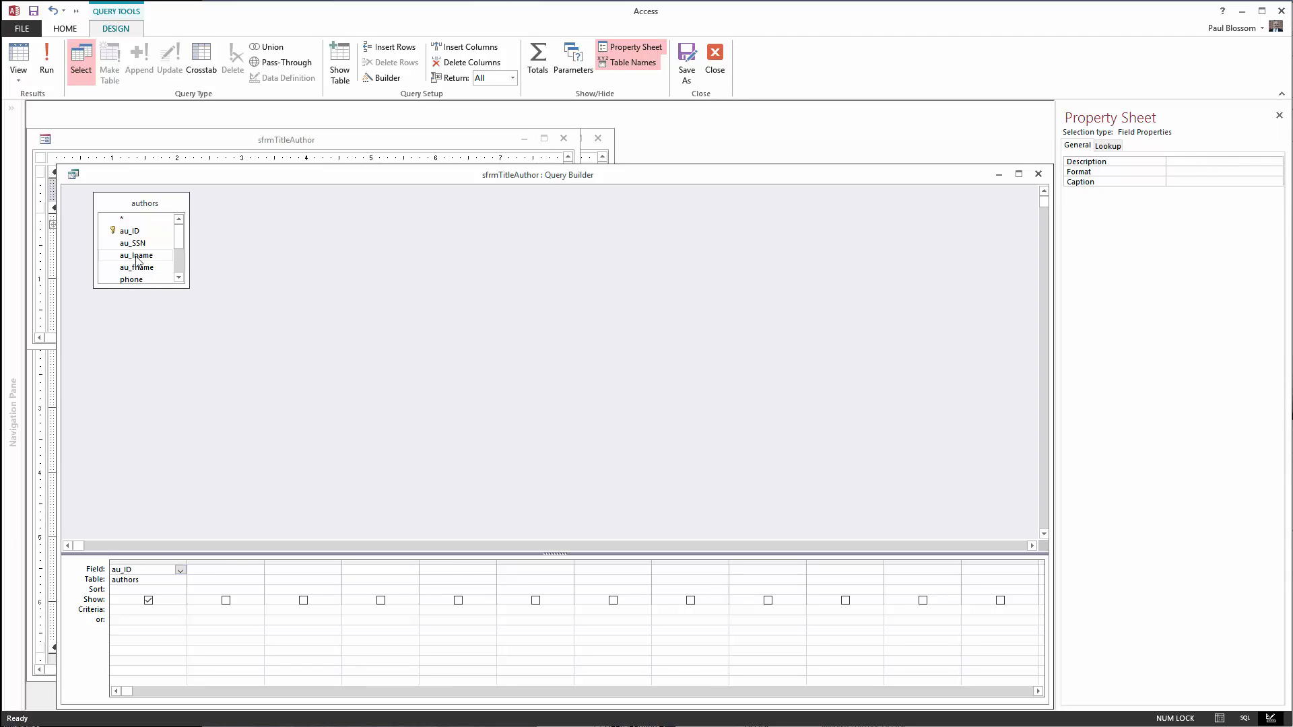
{"action": "left_click_drag", "start_coordinate": [137, 260], "coordinate": [218, 571]}
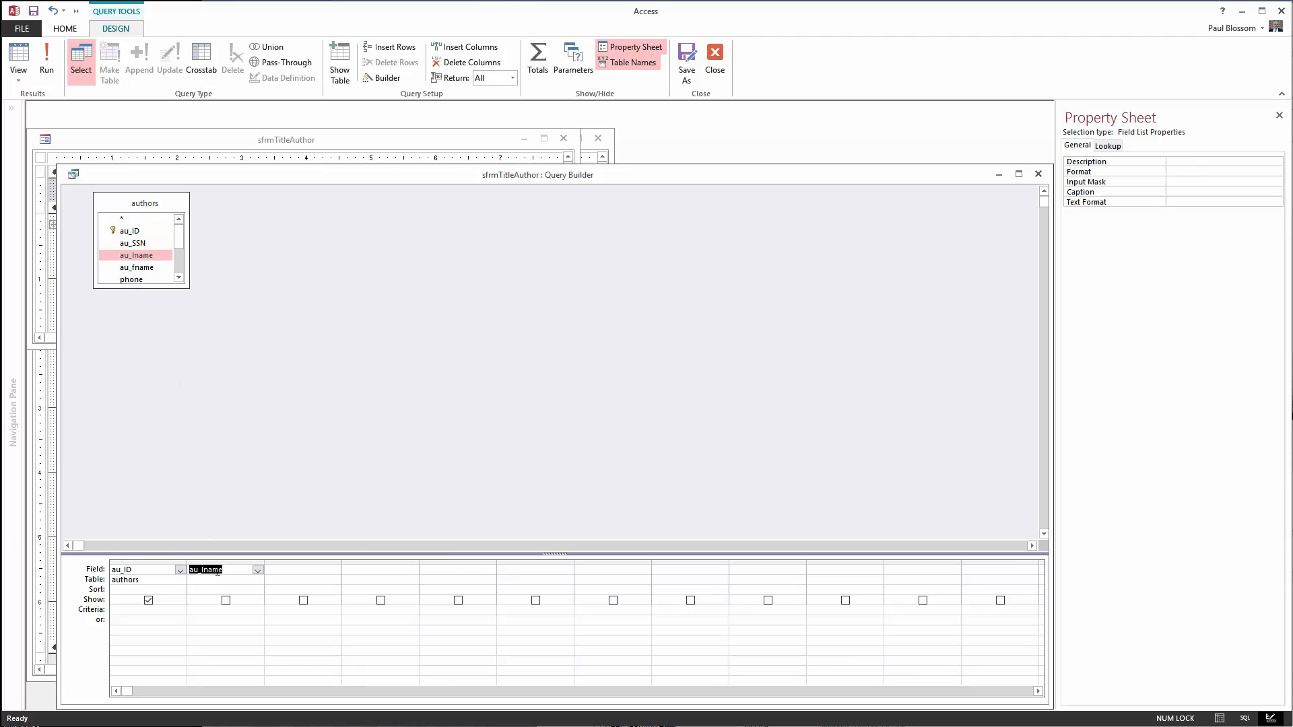
{"action": "left_click_drag", "start_coordinate": [138, 268], "coordinate": [297, 573]}
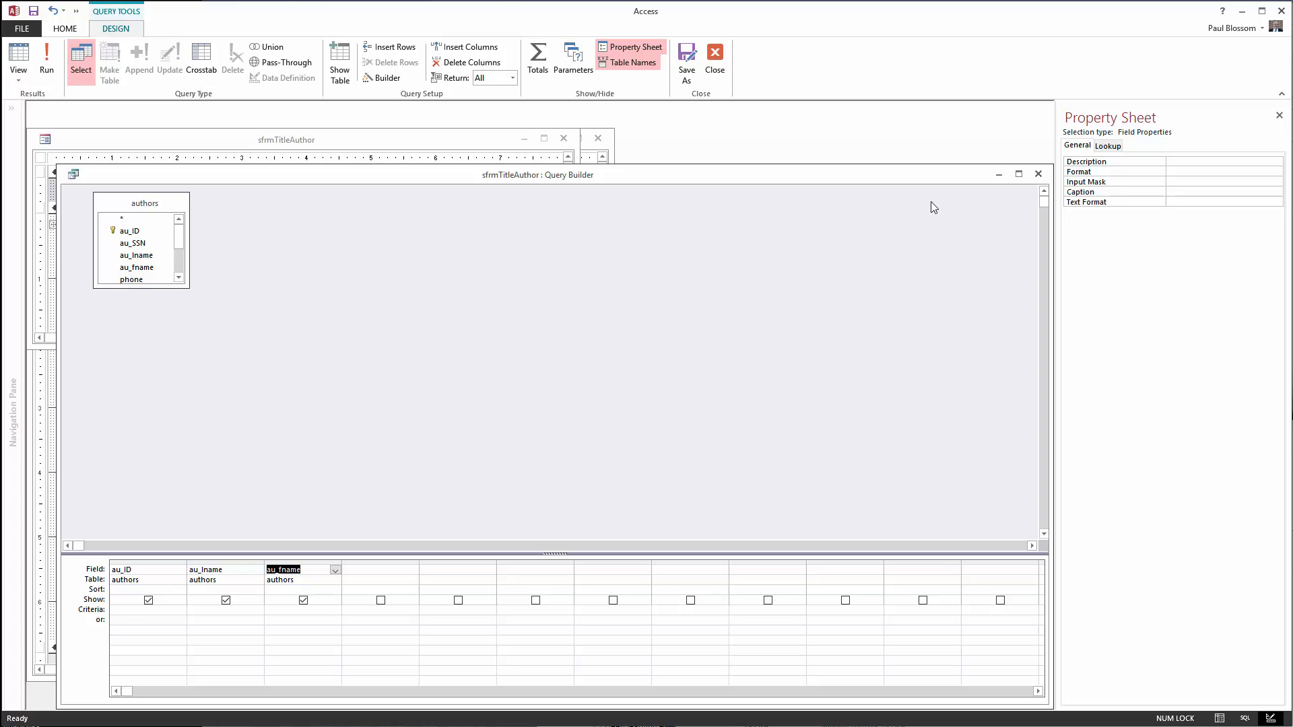
{"action": "left_click", "coordinate": [1037, 175]}
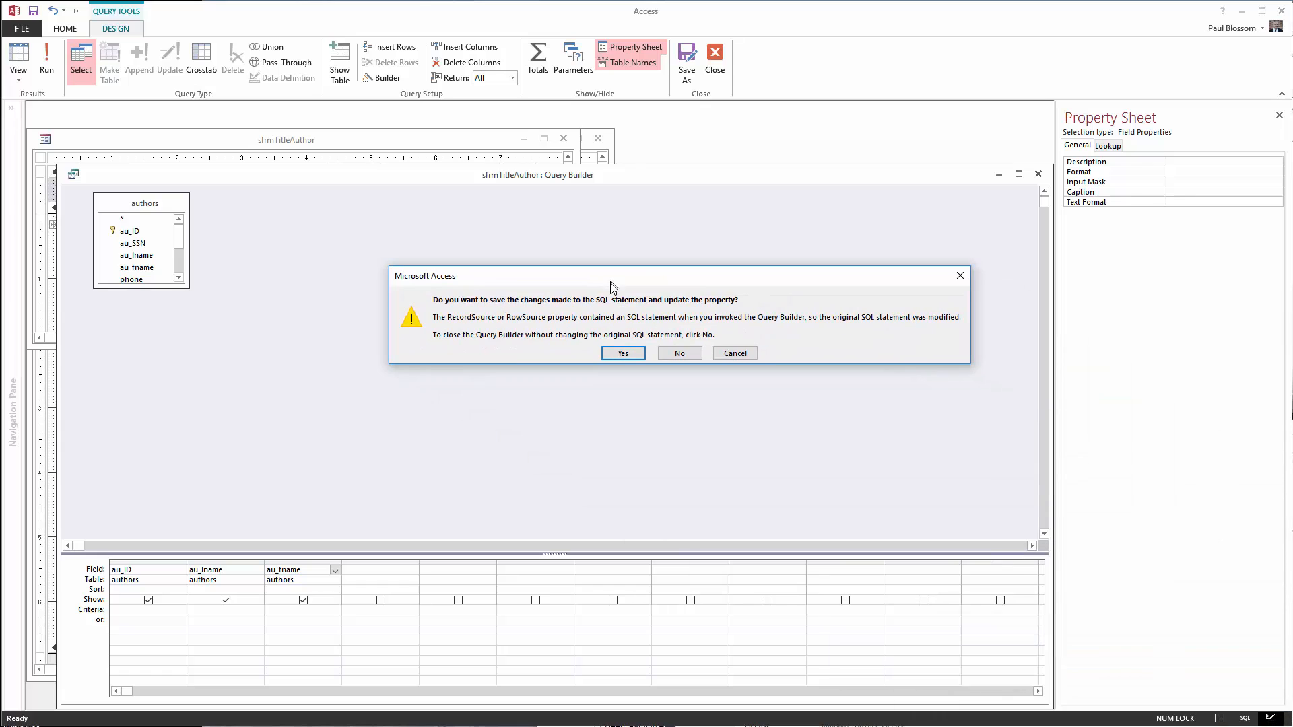
{"action": "left_click", "coordinate": [629, 357]}
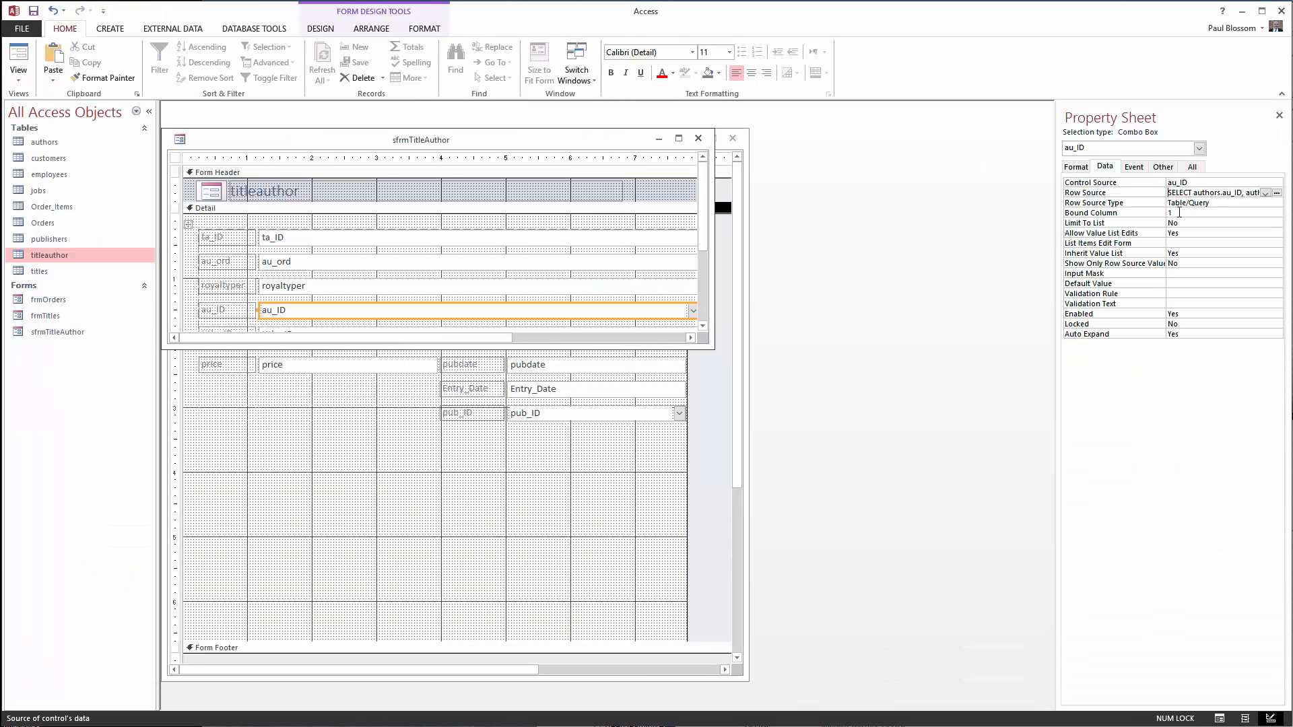
Set the au_ID combo box's Column Count to 3.
{"action": "left_click", "coordinate": [1076, 167]}
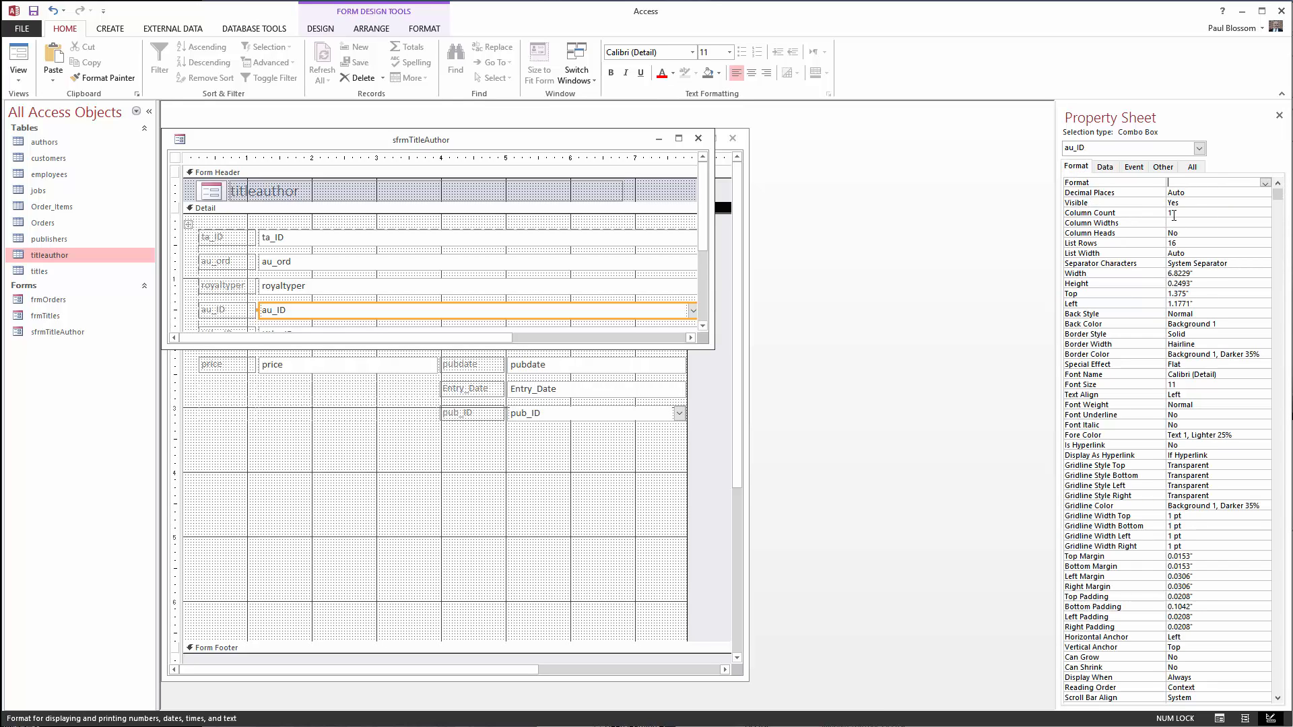
{"action": "double_click", "coordinate": [1172, 213]}
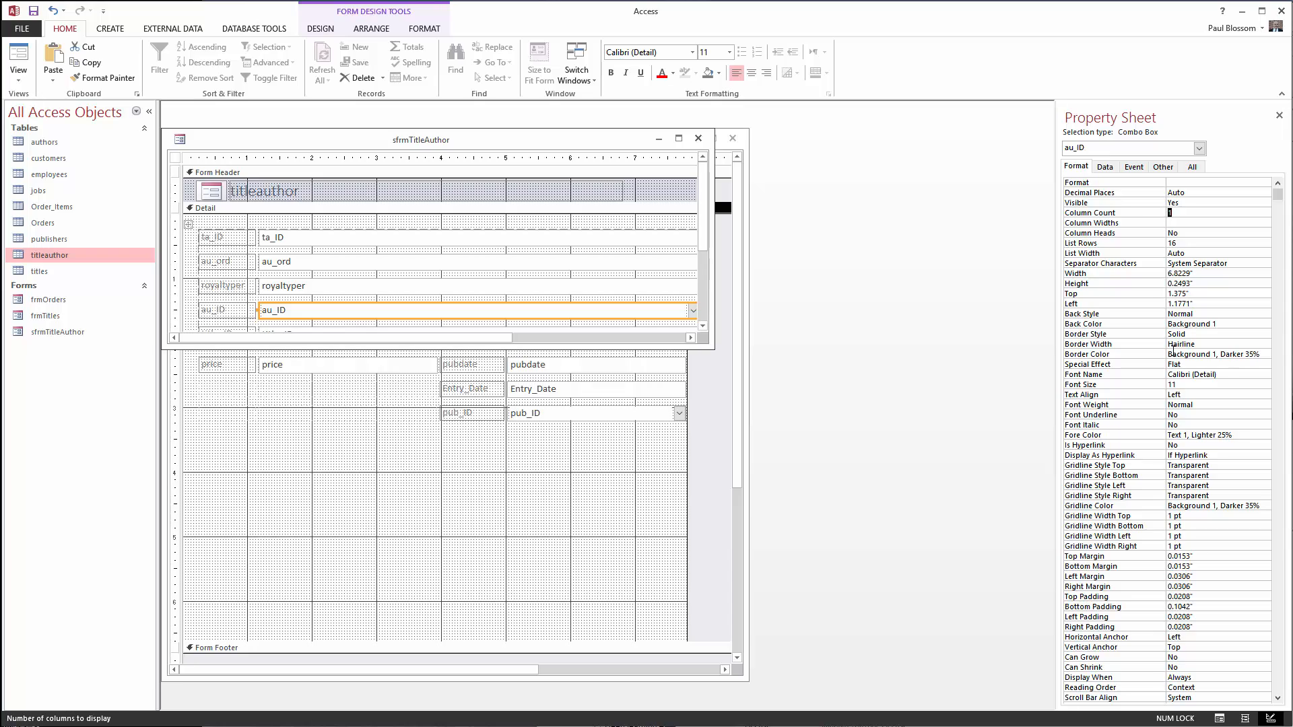
{"action": "type", "text": "3"}
{"action": "left_click", "coordinate": [1194, 222]}
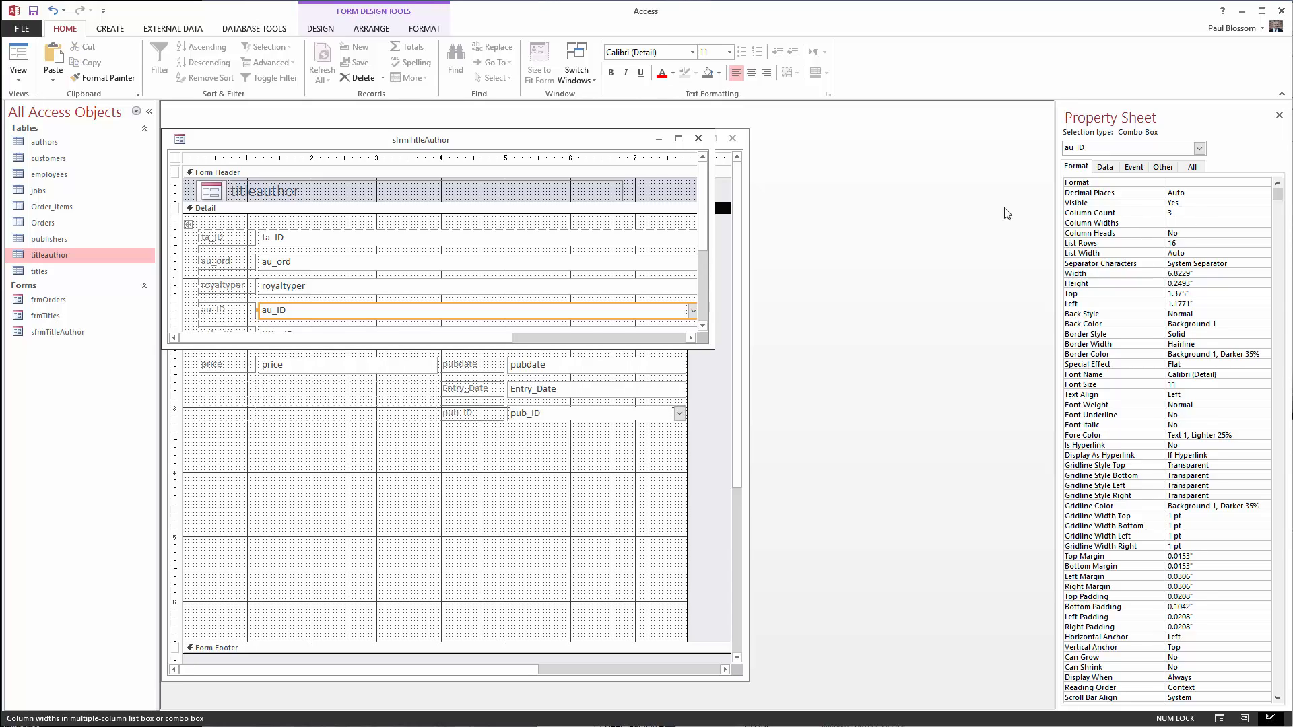
Save the changes to sfrmTitleAuthor and close the form.
{"action": "right_click", "coordinate": [576, 145]}
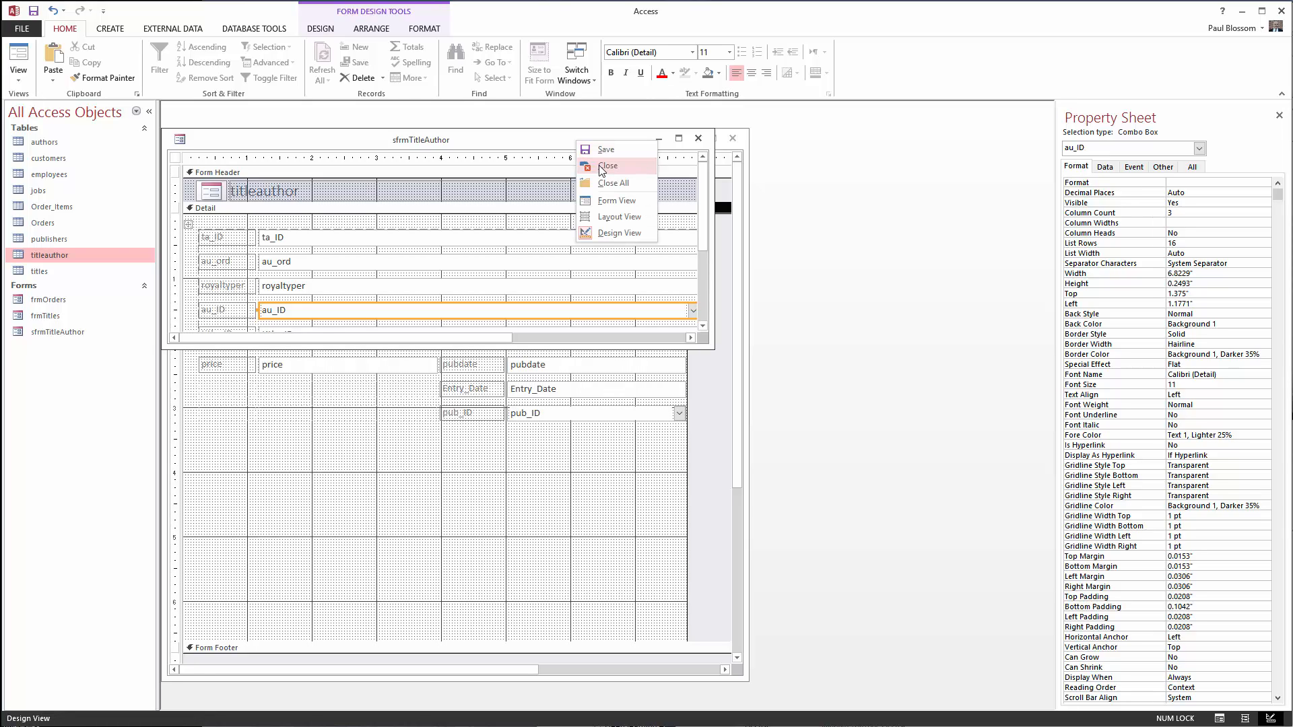
{"action": "left_click", "coordinate": [604, 154]}
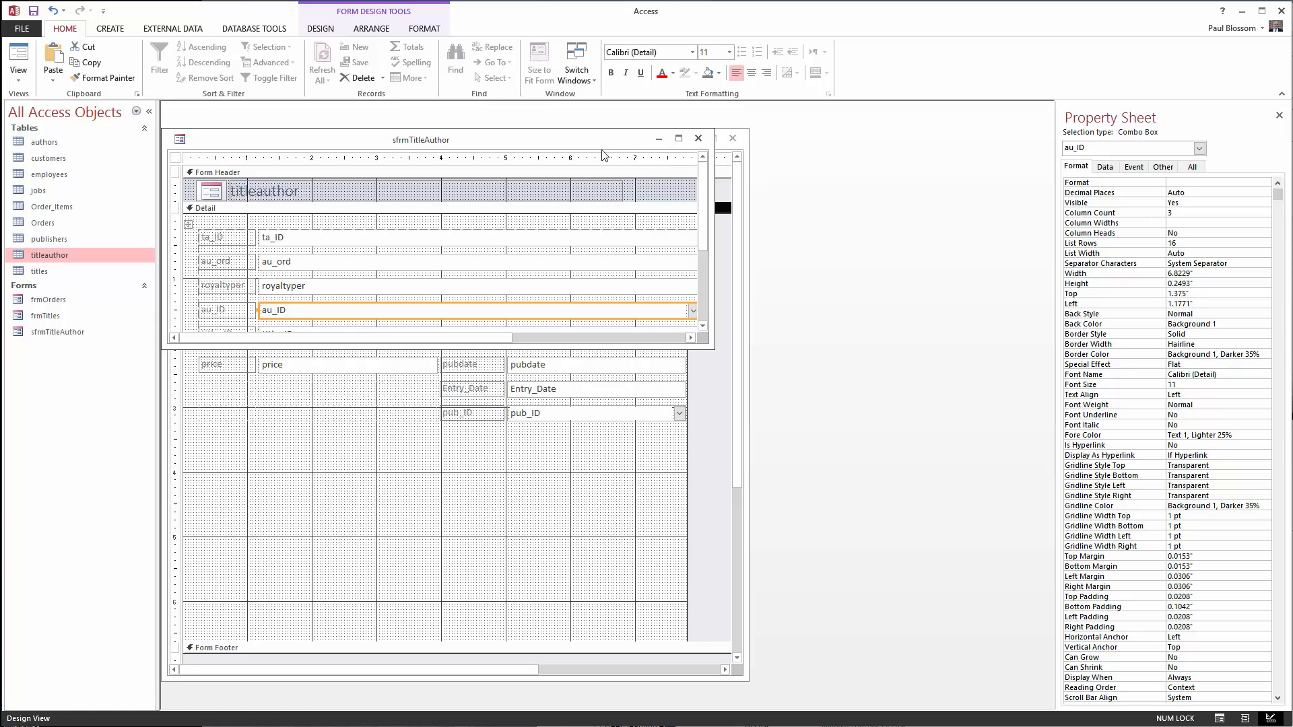
{"action": "right_click", "coordinate": [599, 144]}
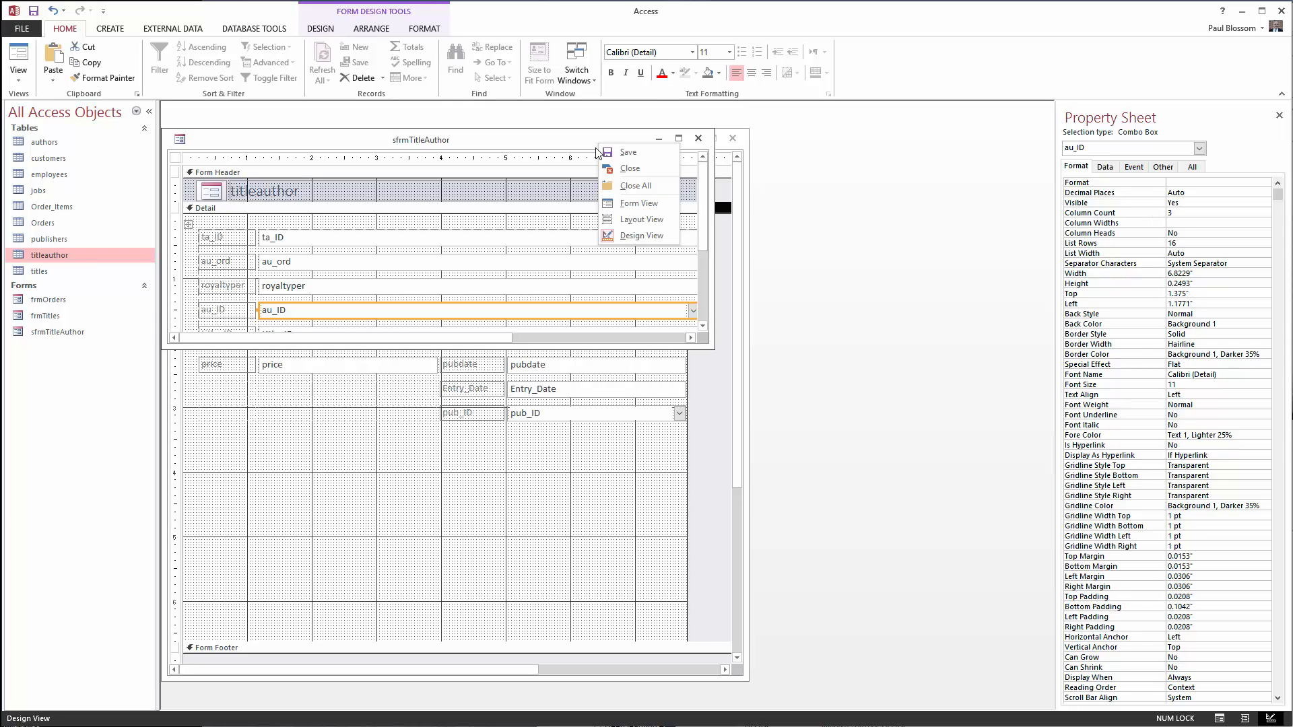
{"action": "left_click", "coordinate": [632, 168]}
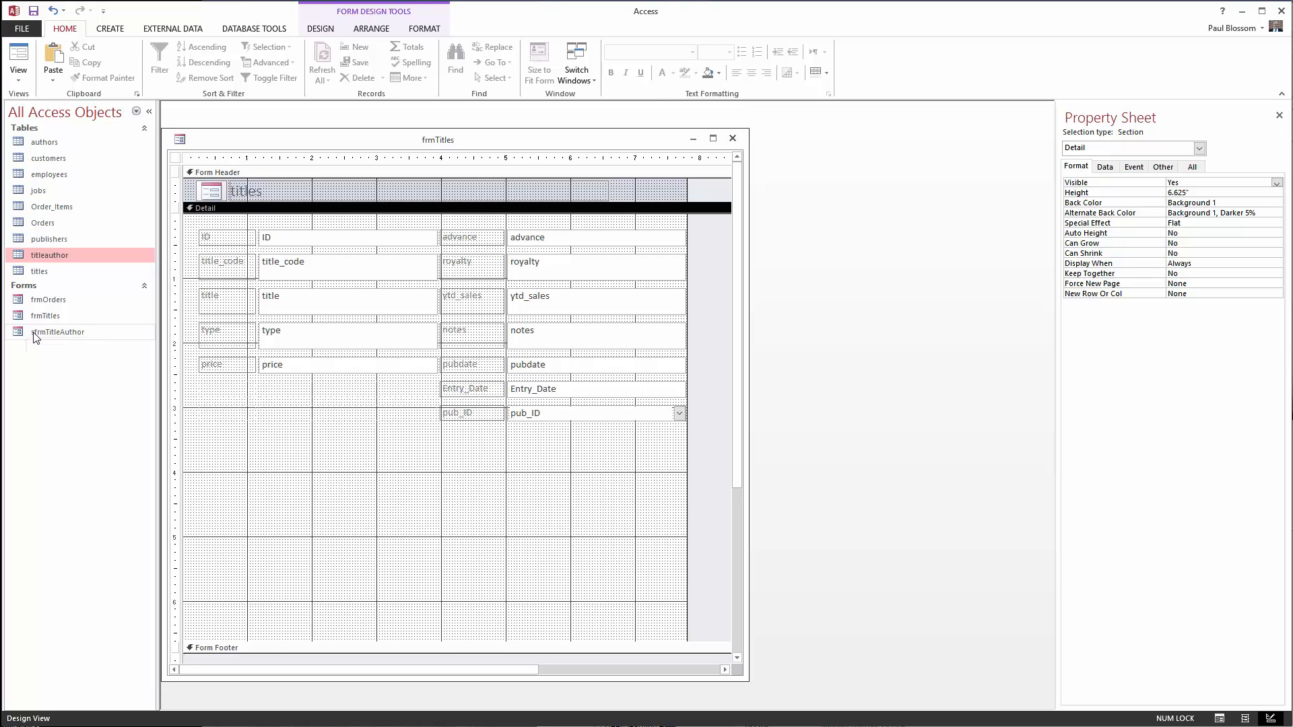
Insert sfrmTitleAuthor as a subform in frmTitles below the fields, aligned to the left edge at about 3.46 inches from the Detail top.
{"action": "left_click_drag", "start_coordinate": [35, 335], "coordinate": [211, 444]}
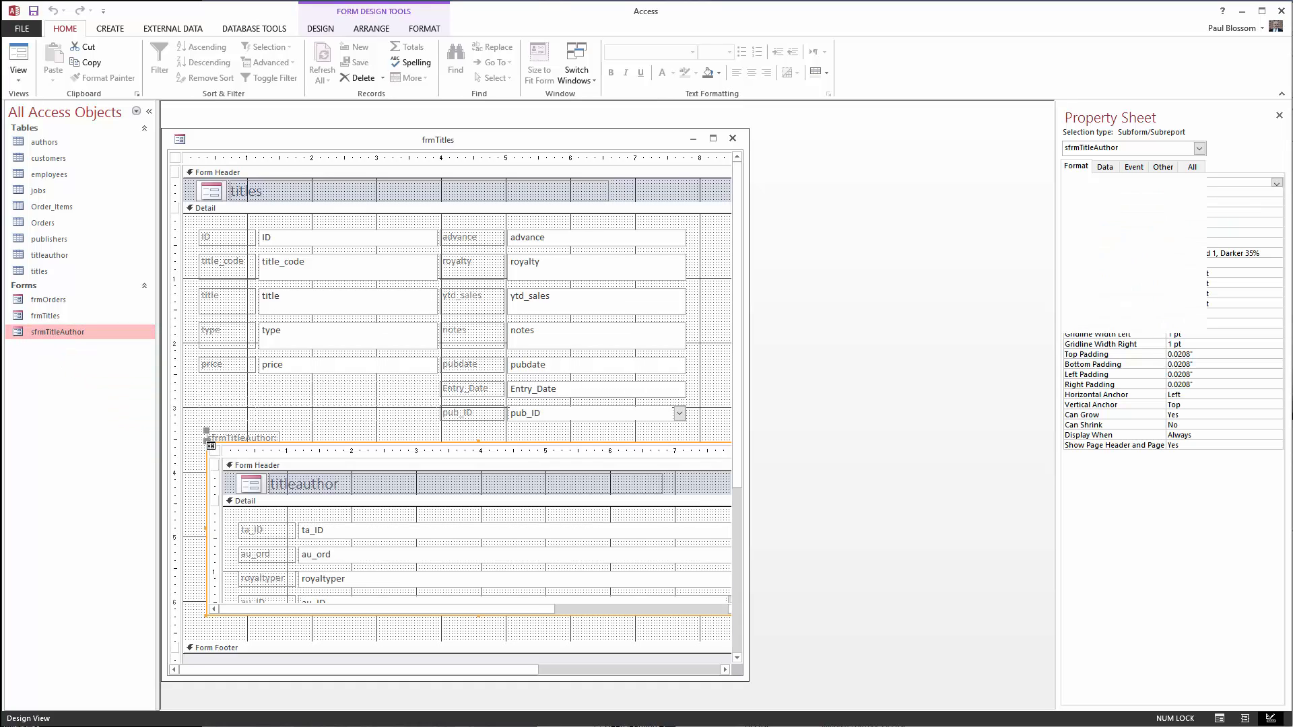
{"action": "left_click", "coordinate": [335, 442]}
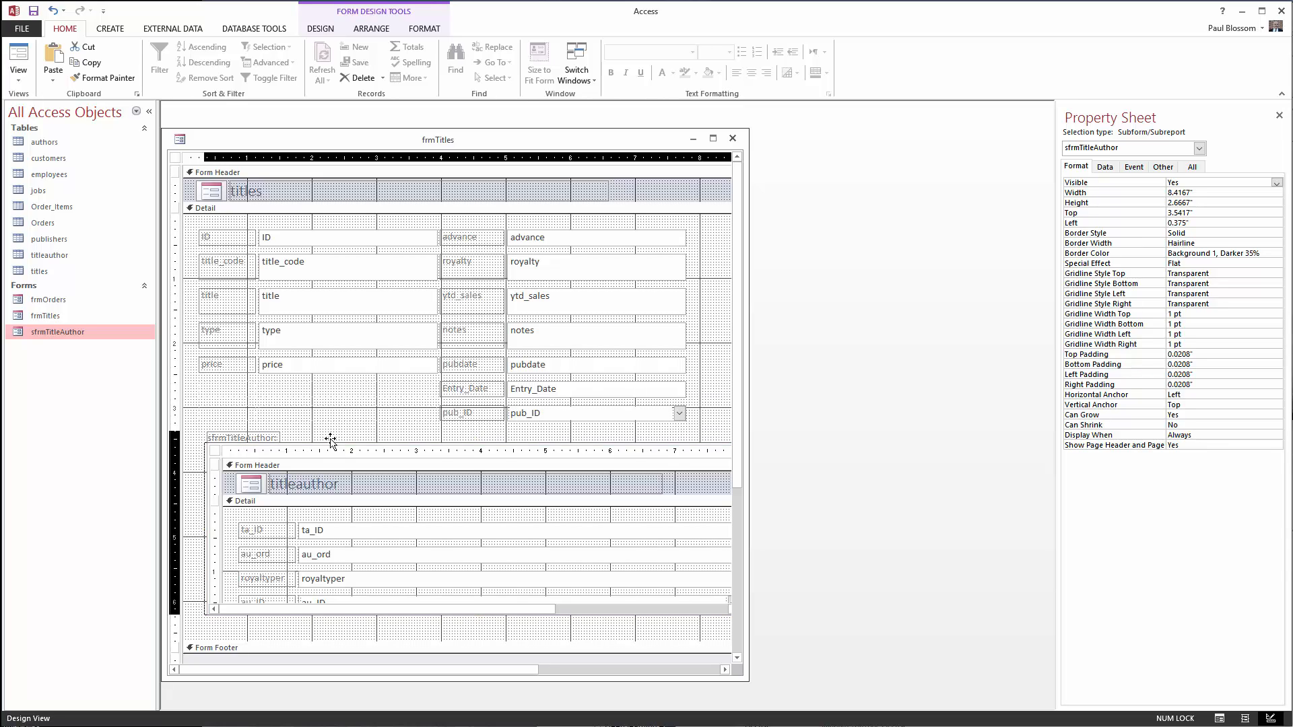
{"action": "left_click_drag", "start_coordinate": [312, 438], "coordinate": [288, 433]}
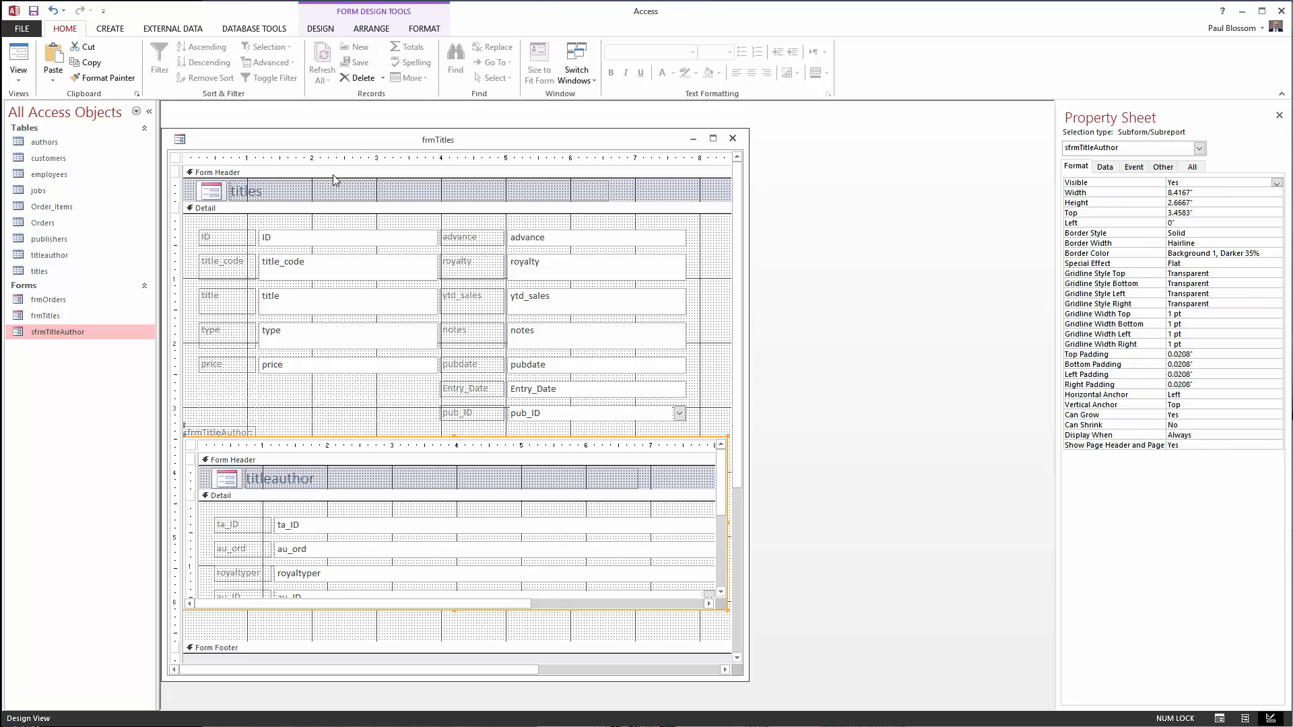
Display frmTitles in Form View and expand the pub_ID list to check its publisher choices.
{"action": "right_click", "coordinate": [347, 146]}
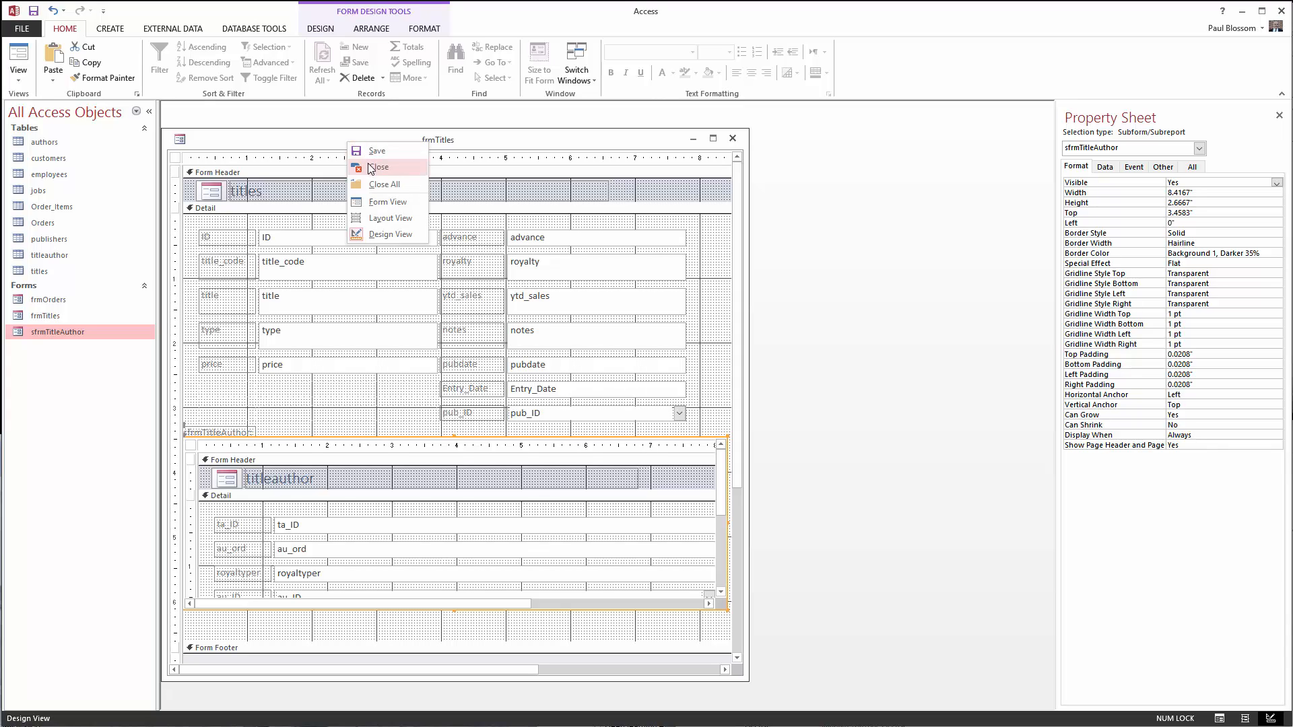
{"action": "left_click", "coordinate": [384, 204]}
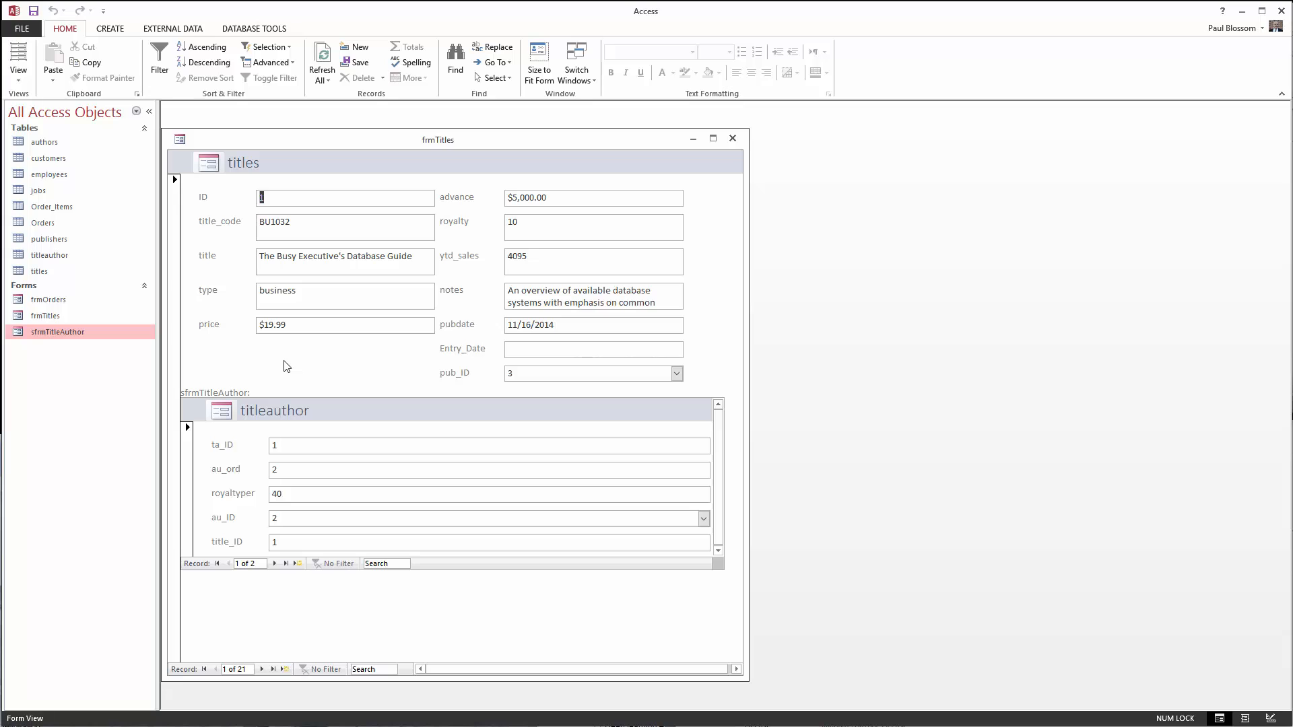
{"action": "left_click", "coordinate": [677, 373]}
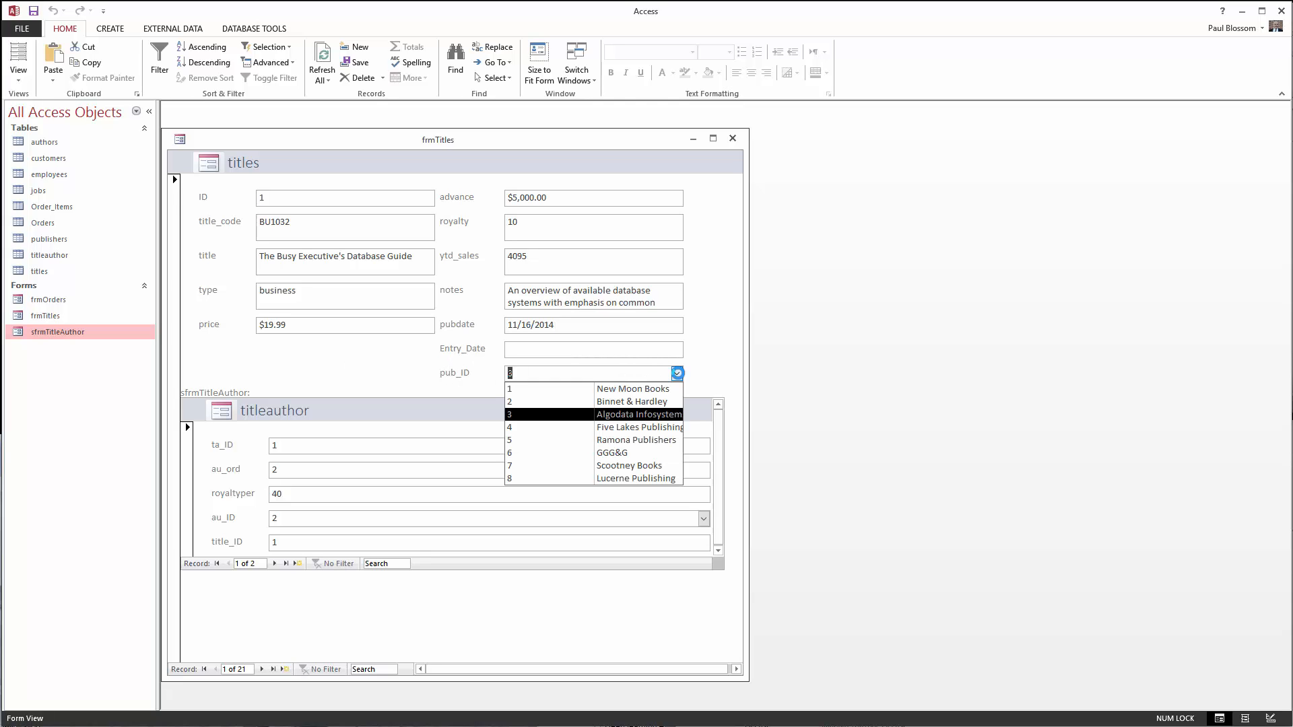
Check the au_ID list's author choices in the first and second titleauthor subform records for title 1.
{"action": "left_click", "coordinate": [676, 374]}
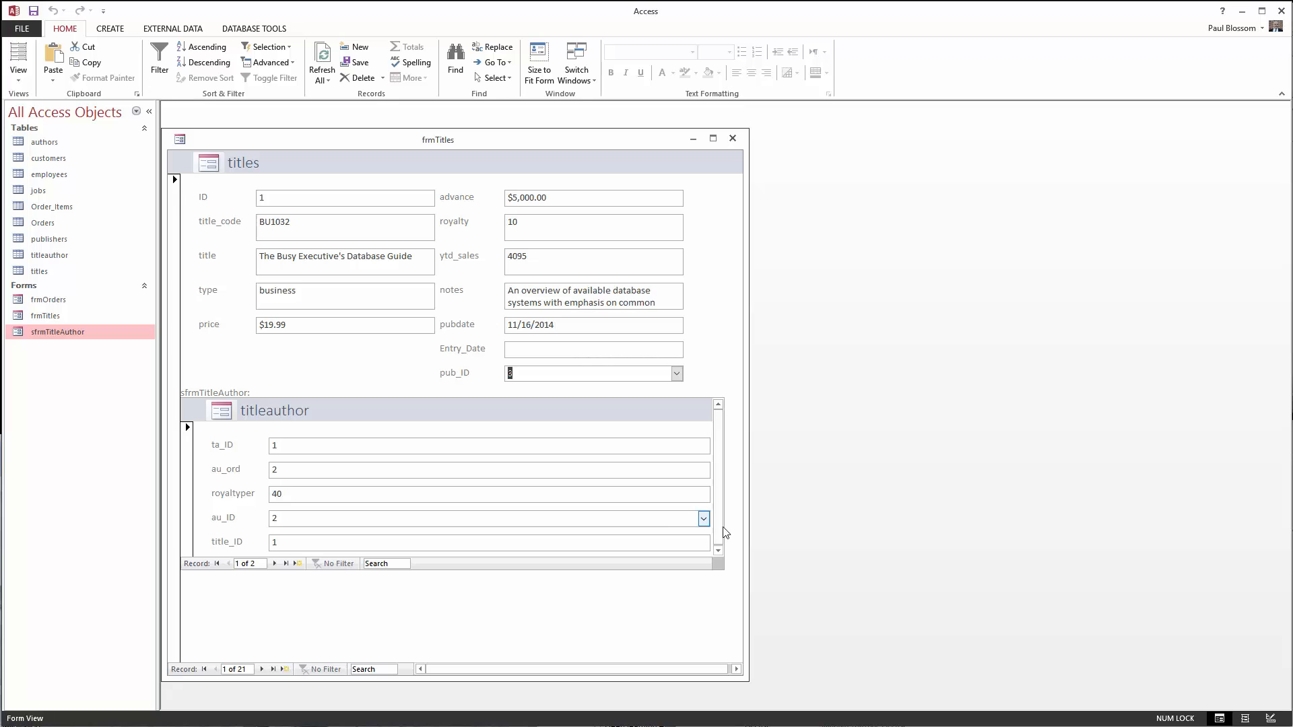
{"action": "left_click", "coordinate": [704, 519]}
{"action": "left_click", "coordinate": [704, 520]}
{"action": "left_click", "coordinate": [274, 564]}
{"action": "left_click", "coordinate": [704, 520]}
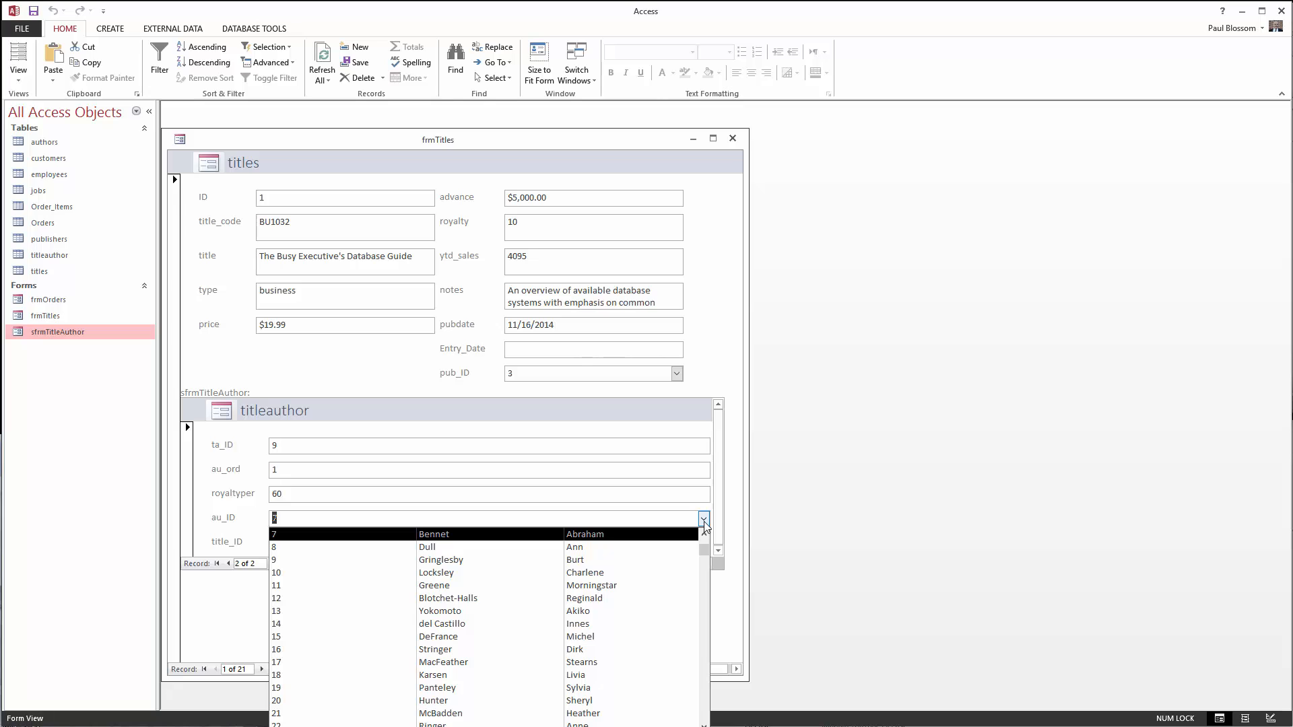
{"action": "left_click", "coordinate": [705, 521]}
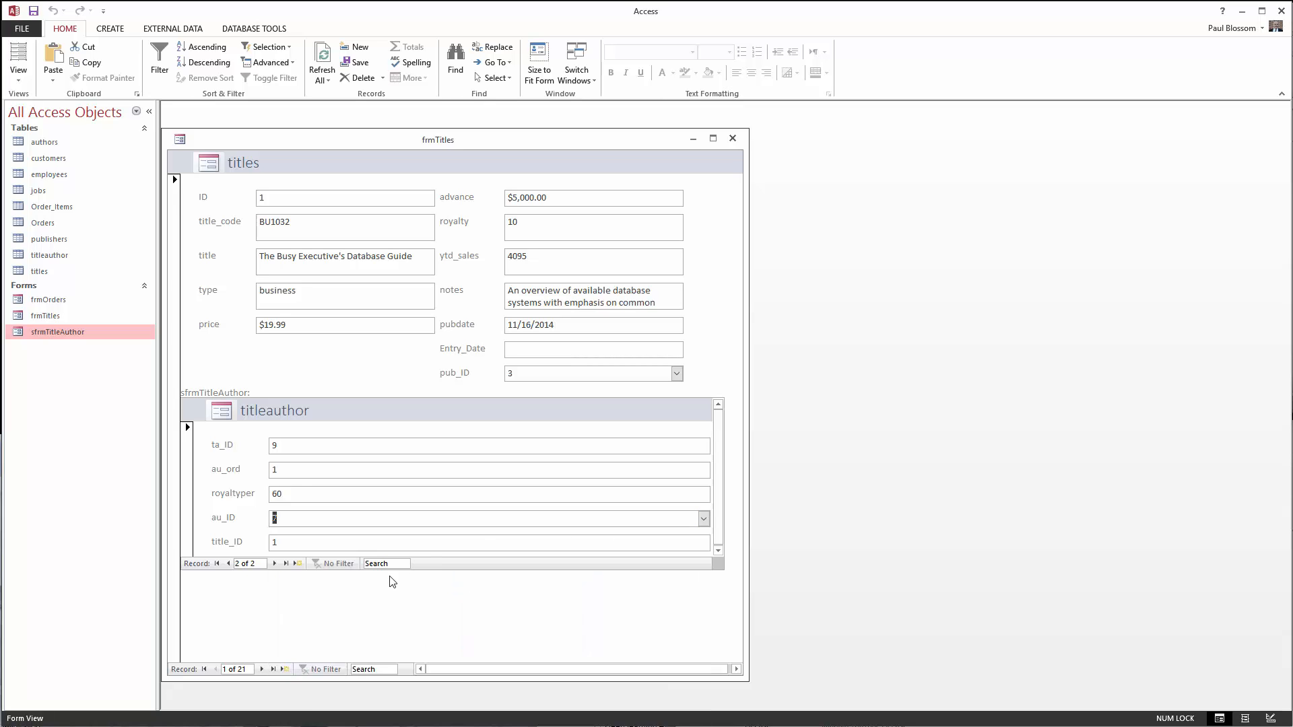
Add a new titleauthor subform record for title 1 with au_ord 3 and au_ID 1, and return to the previous subform record.
{"action": "left_click", "coordinate": [274, 564]}
{"action": "left_click", "coordinate": [276, 469]}
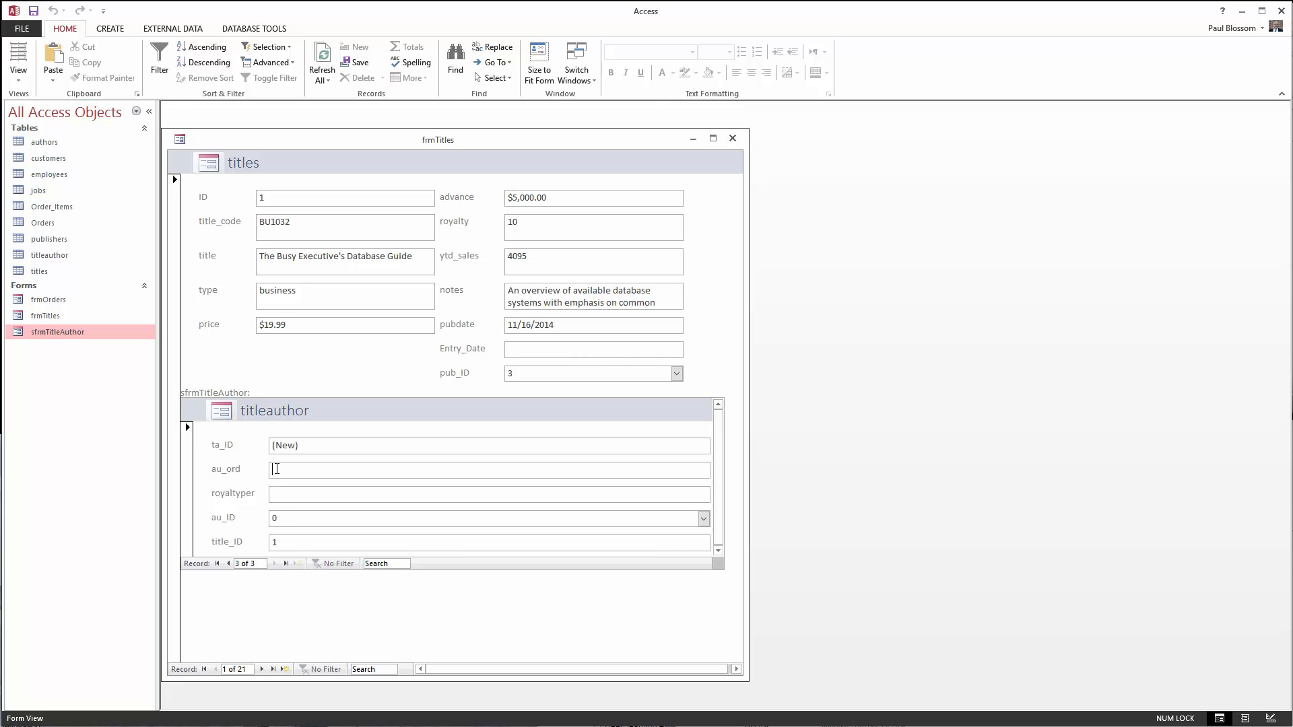
{"action": "type", "text": "3"}
{"action": "left_click", "coordinate": [703, 518]}
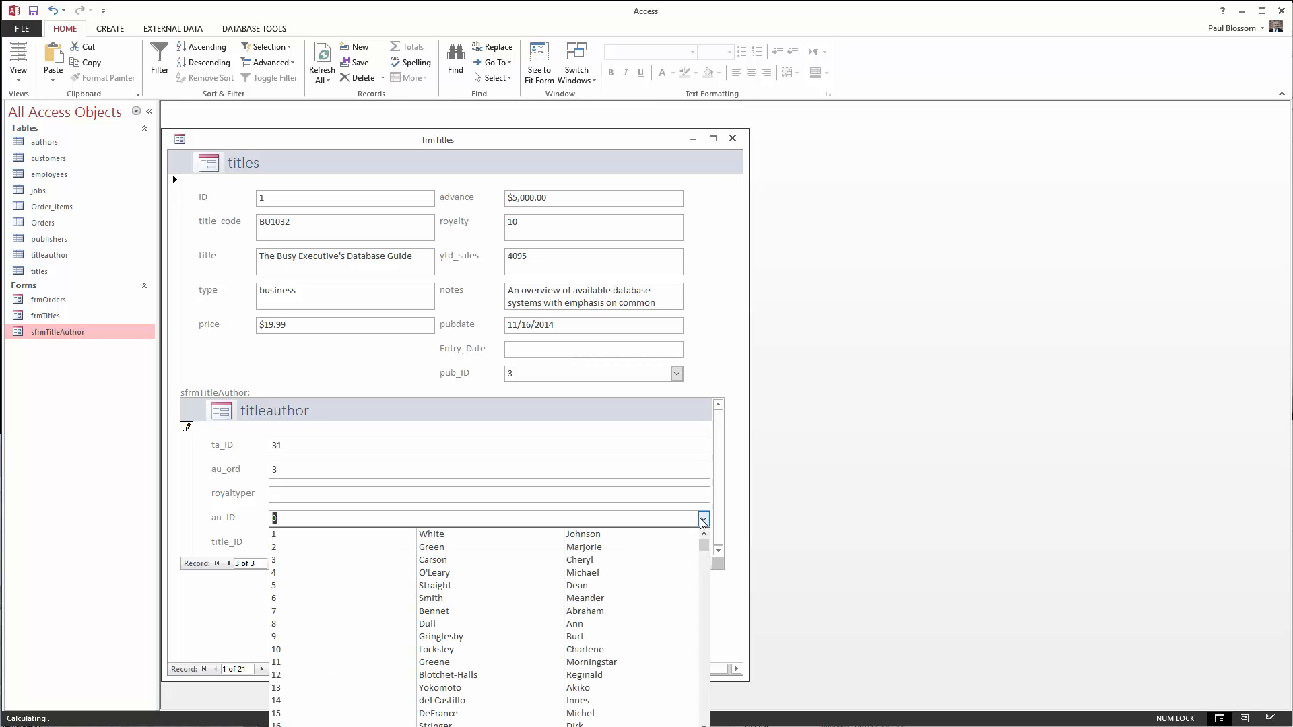
{"action": "left_click", "coordinate": [663, 539]}
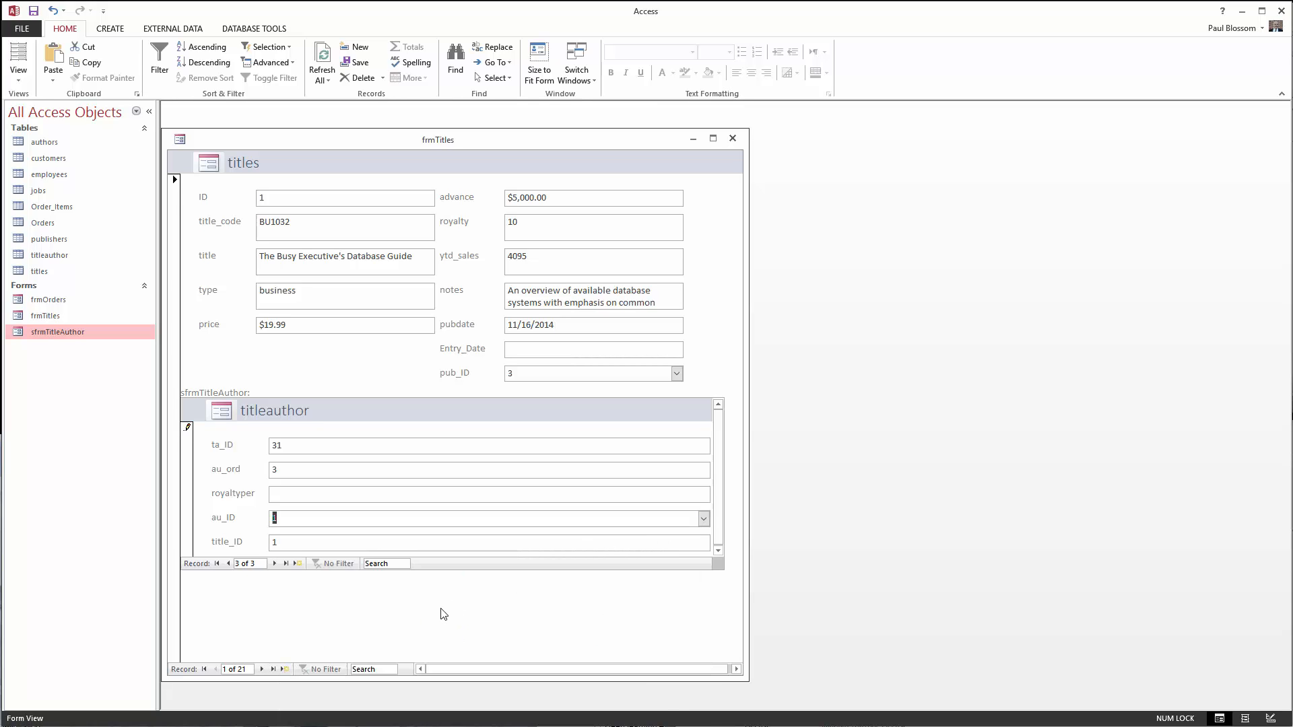
{"action": "left_click", "coordinate": [227, 565]}
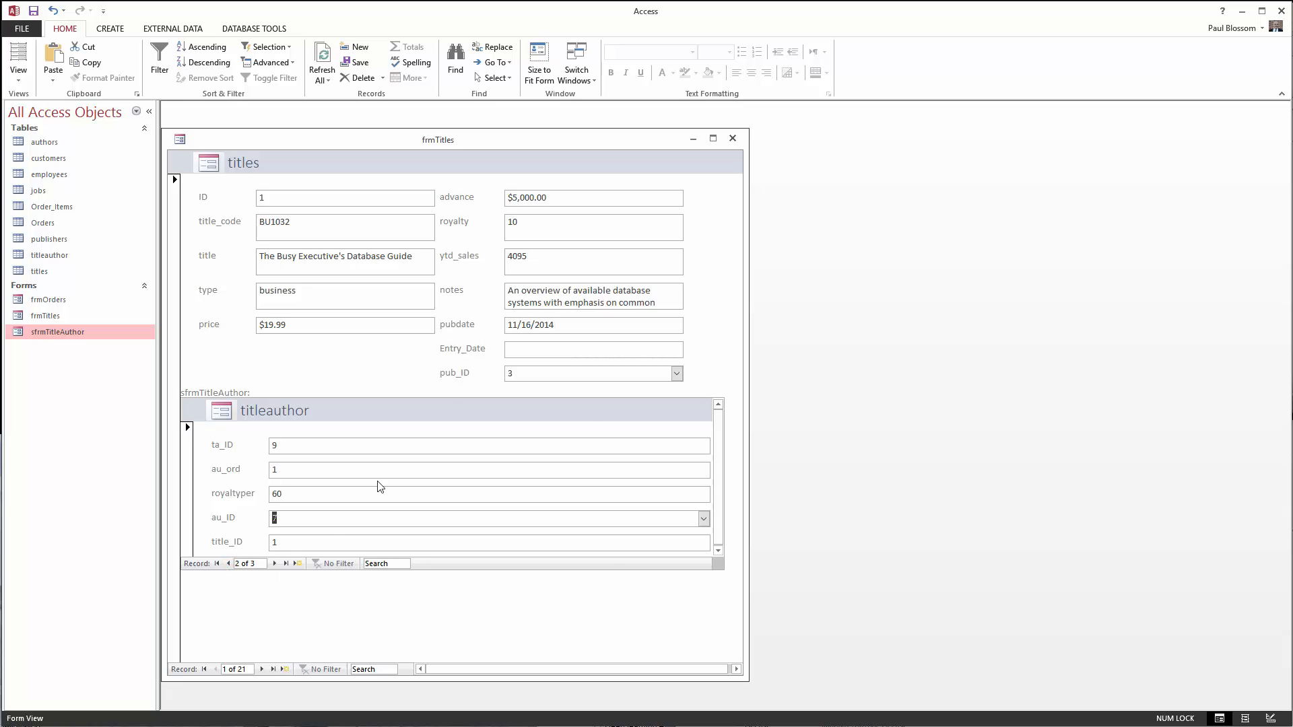